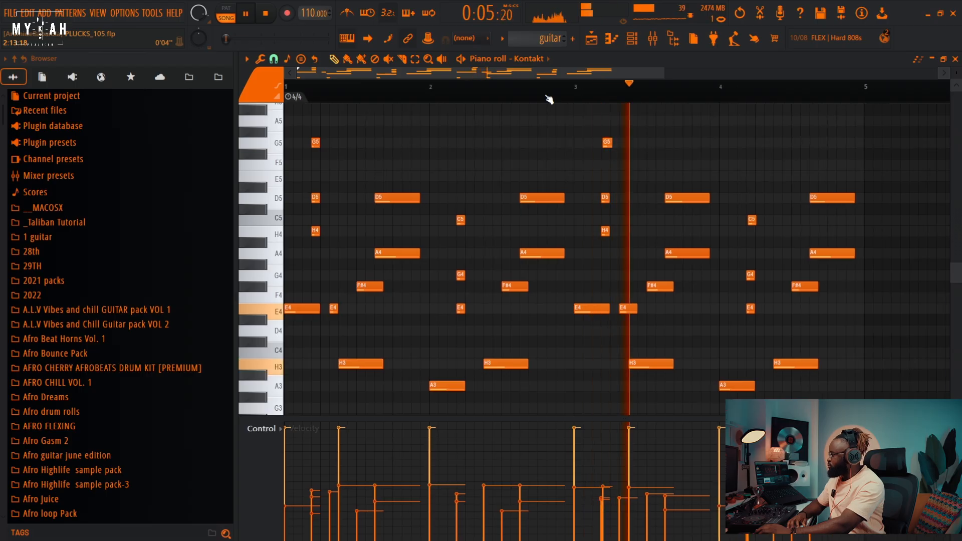
Step: Play the guitar pattern and examine the low B2 trigger notes beneath the melody in the piano roll
scroll(549, 99, "down", 1)
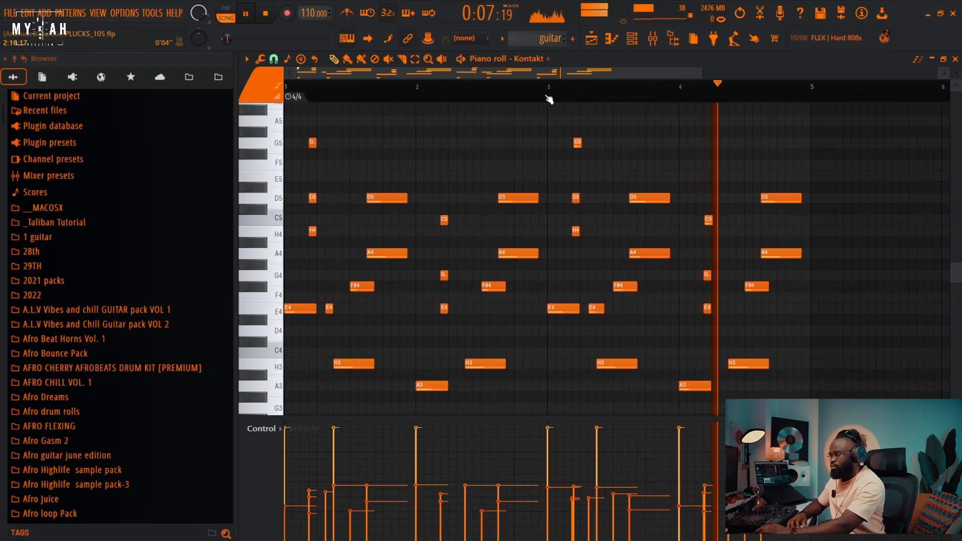
key("space")
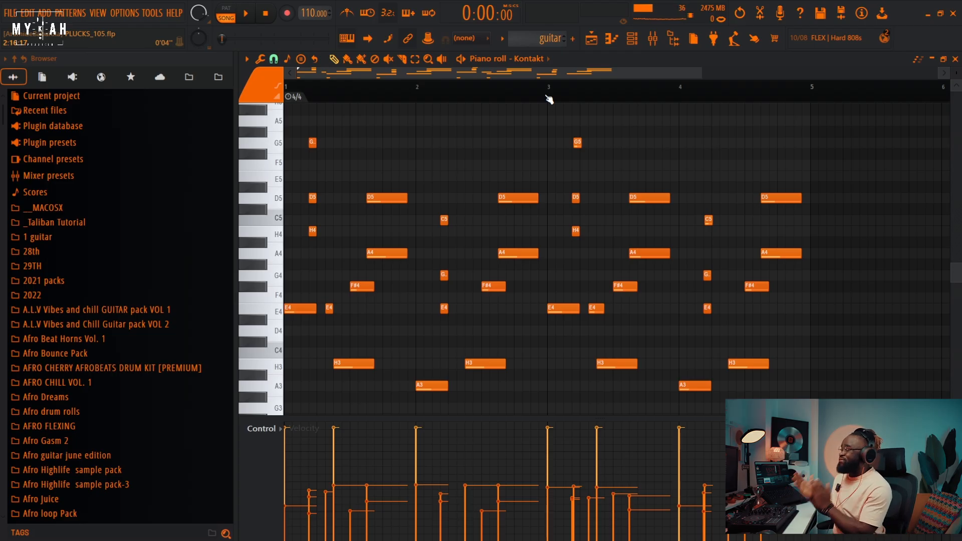
scroll(601, 365, "down", 5)
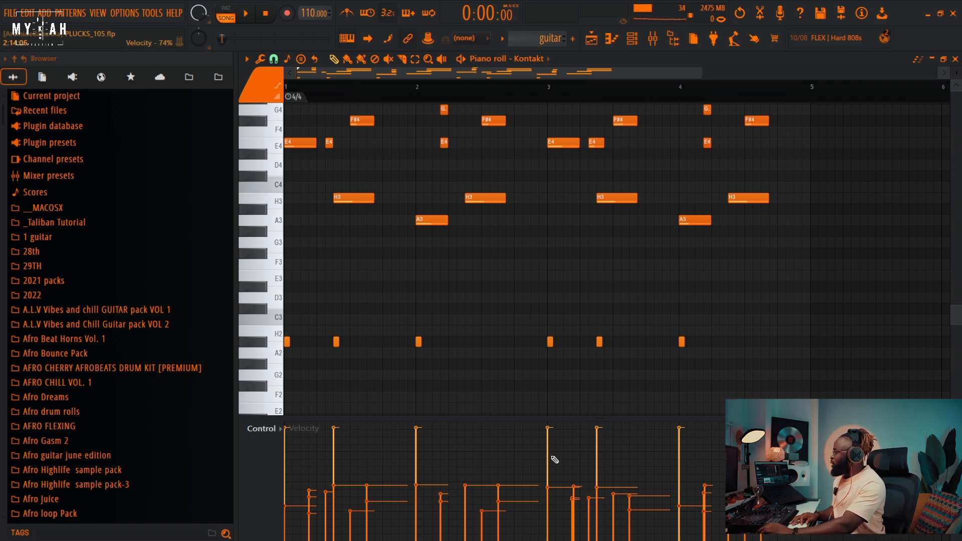
left_click_drag(705, 74, 415, 114)
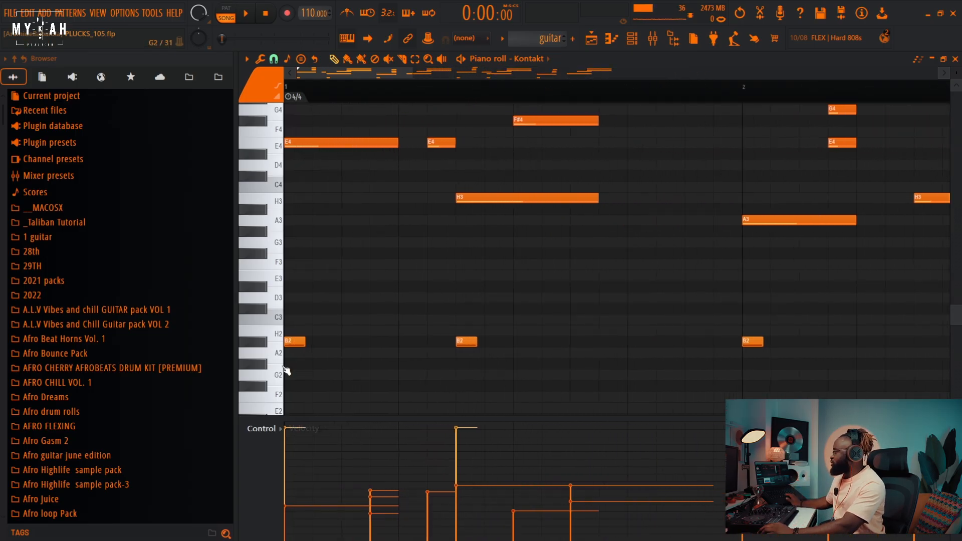
Step: Audition the pattern's first low trigger note on H2 and again on its original B2
scroll(322, 310, "down", 3)
left_click_drag(295, 280, 294, 267)
key("space")
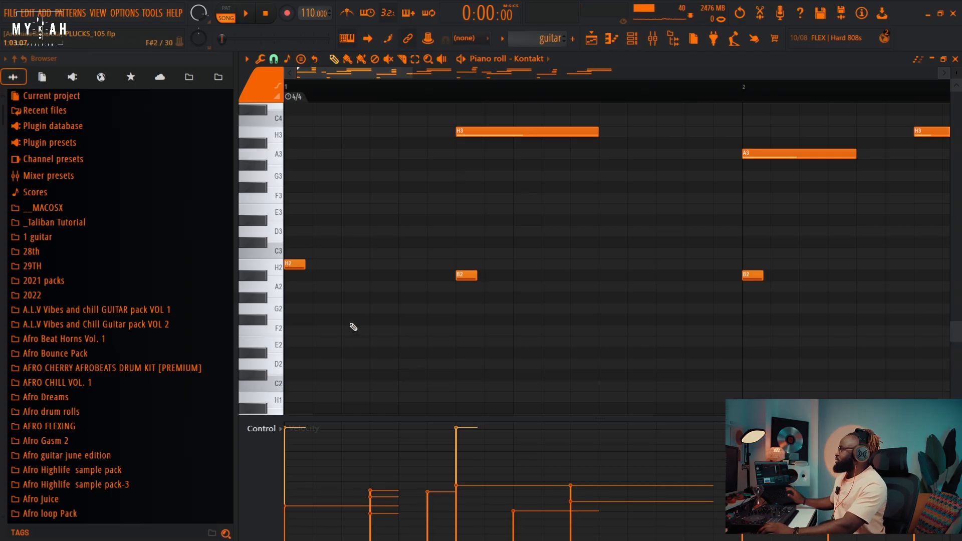
scroll(353, 327, "up", 3)
left_click_drag(289, 332, 289, 352)
key("space")
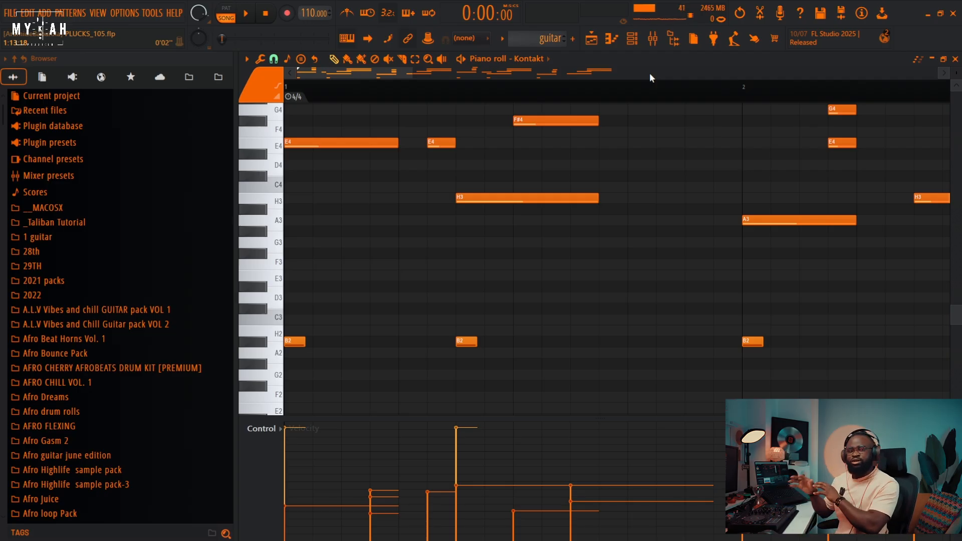
Step: Bypass Guitar Rig 6, Fruity delay 2, Fruity Reeverb 2 and Fruity parametric EQ 2 on the Kontakt mixer track and play the dry guitar
left_click(652, 38)
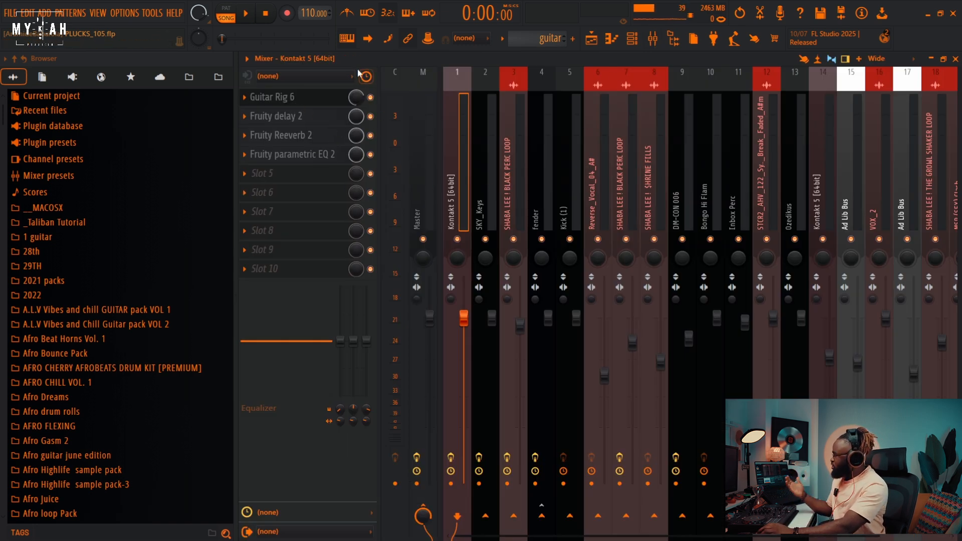
left_click_drag(371, 106, 374, 158)
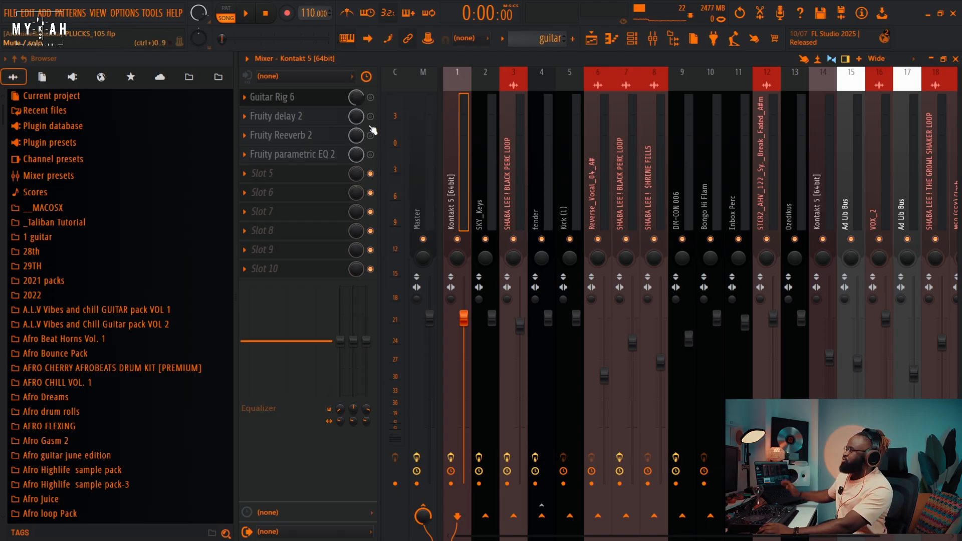
key("space")
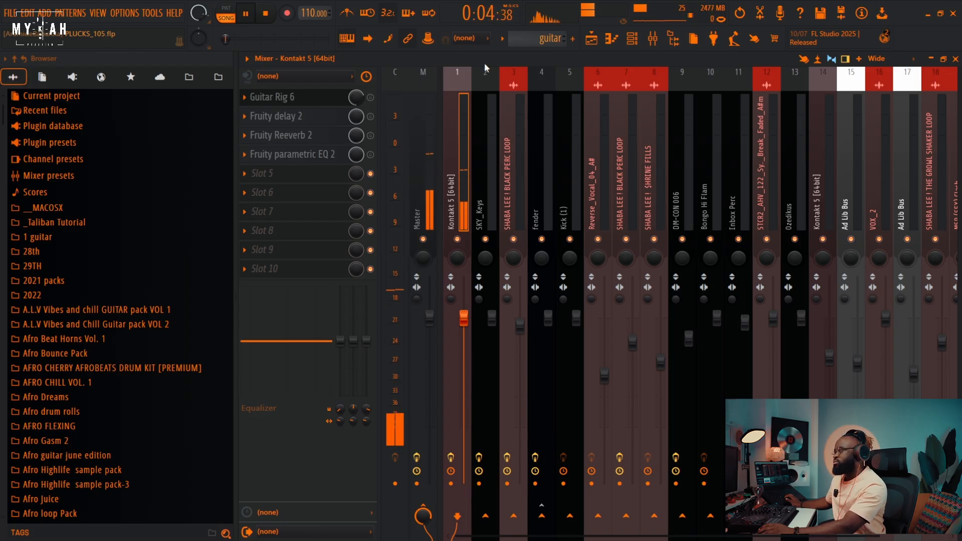
key("space")
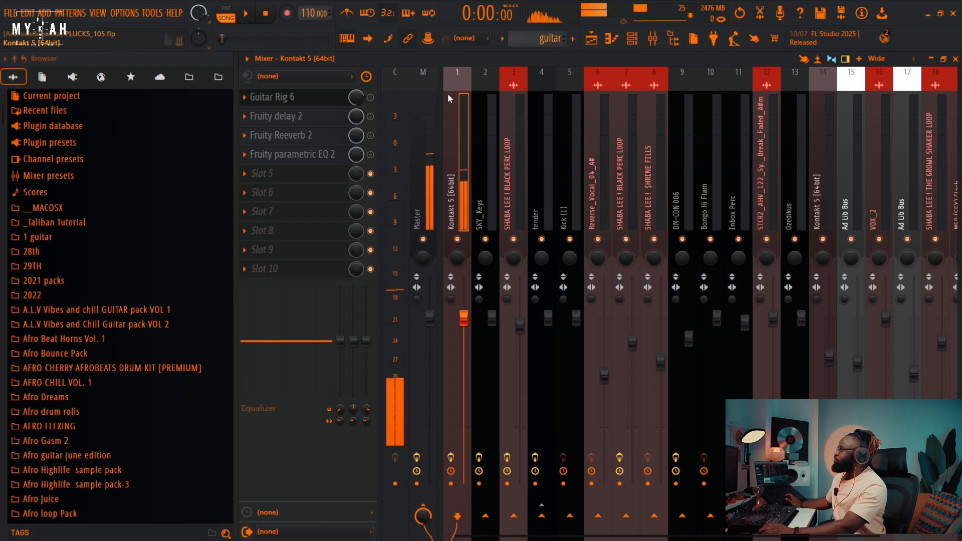
Step: Re-enable Guitar Rig 6 on the Kontakt mixer track, view its Nice Passive Clean preset, and compare the guitar with the effect bypassed
left_click(371, 97)
key("space")
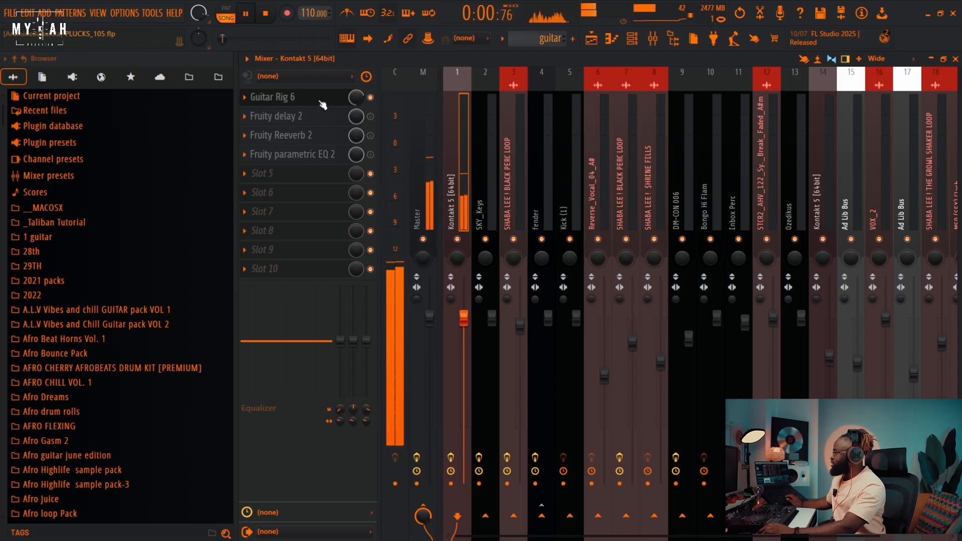
key("space")
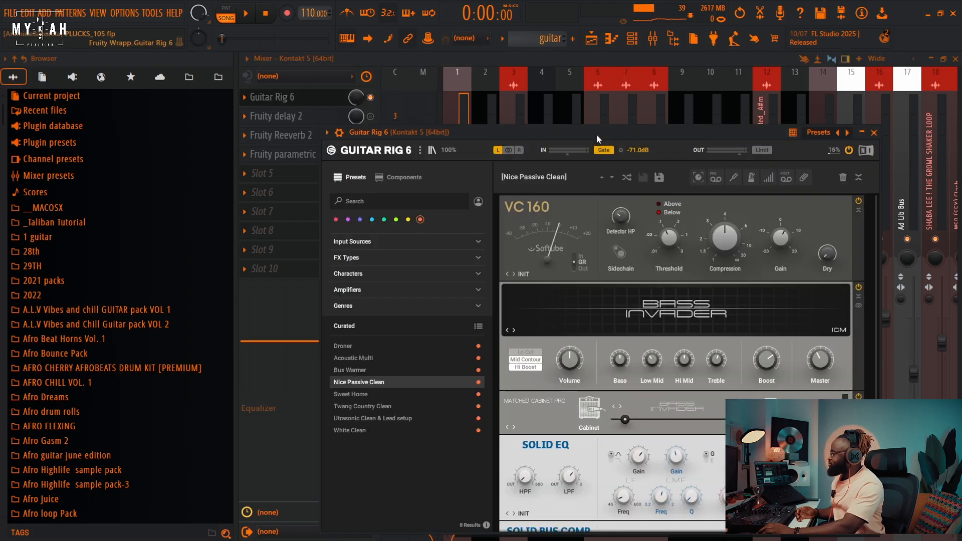
left_click_drag(596, 133, 626, 87)
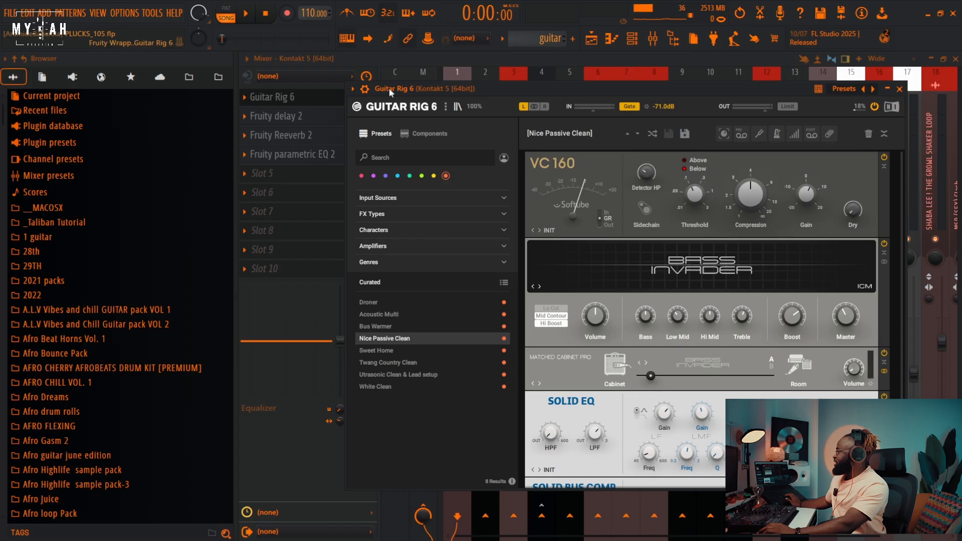
left_click(404, 58)
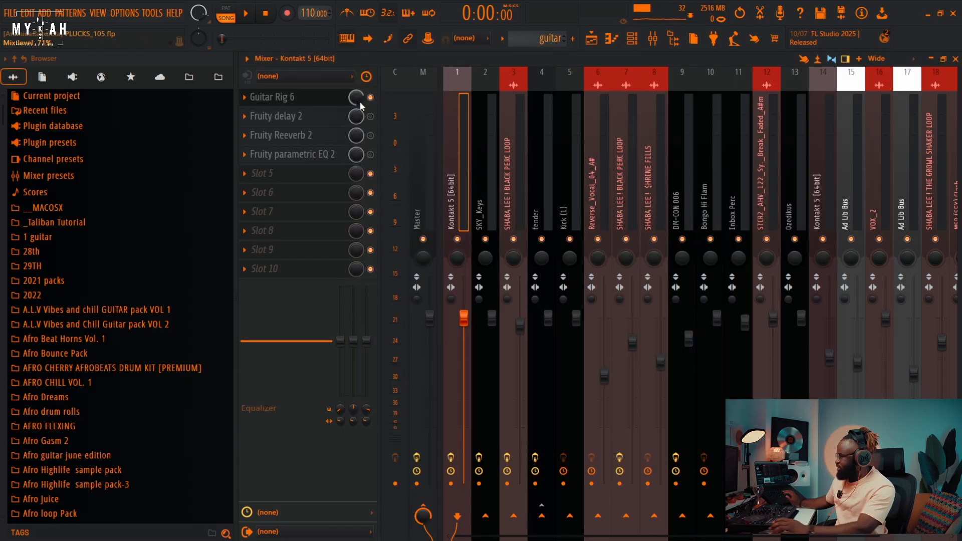
key("space")
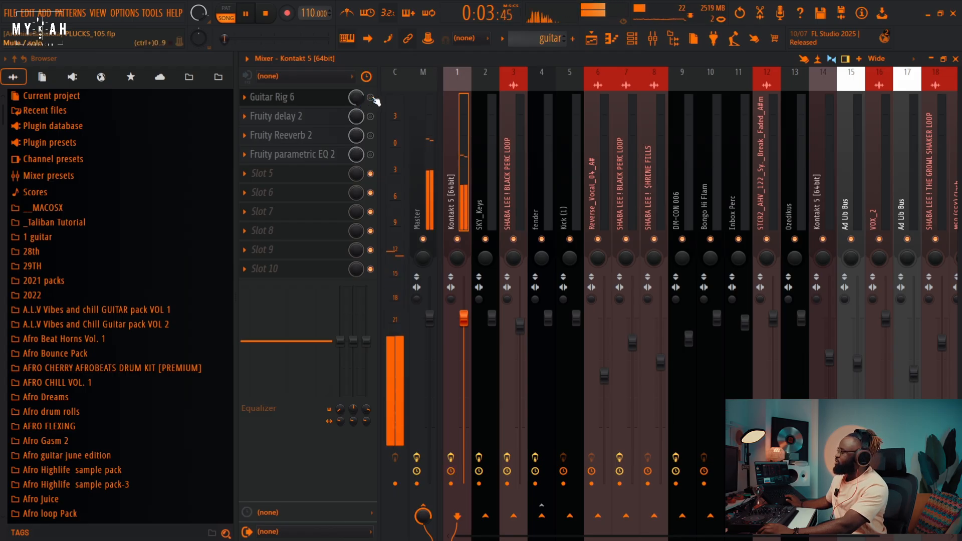
key("space")
Step: Re-enable Fruity delay 2 on the guitar's mixer track, view its settings, and play the guitar with the delay
left_click(371, 117)
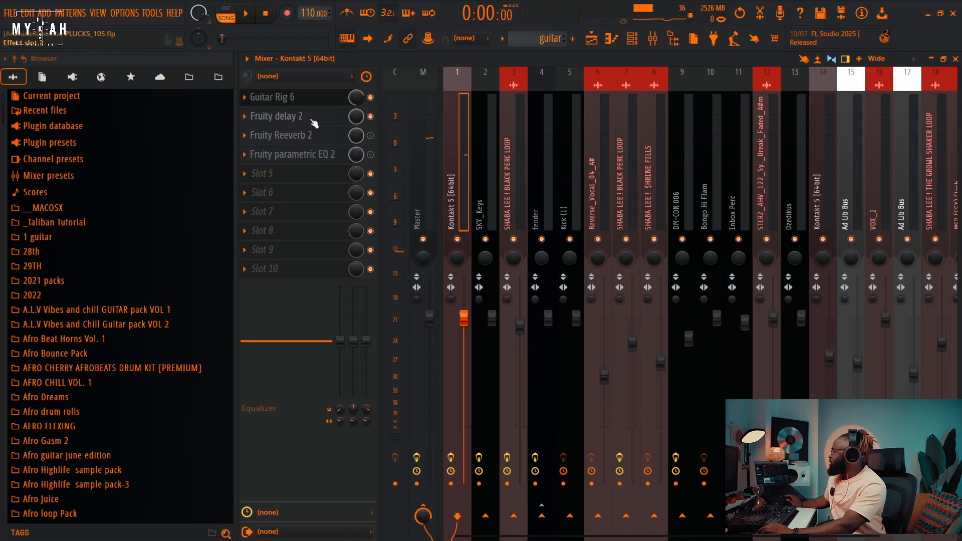
key("space")
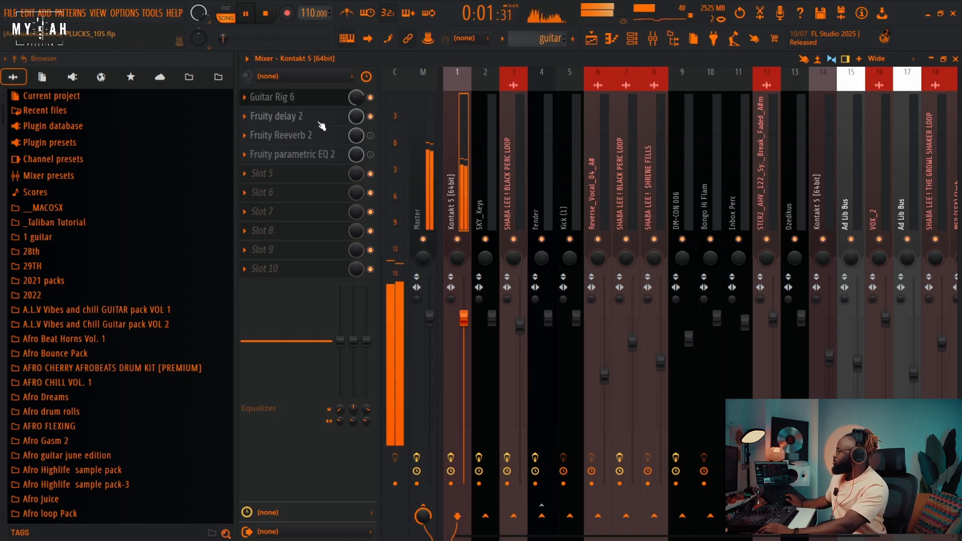
key("space")
left_click(316, 117)
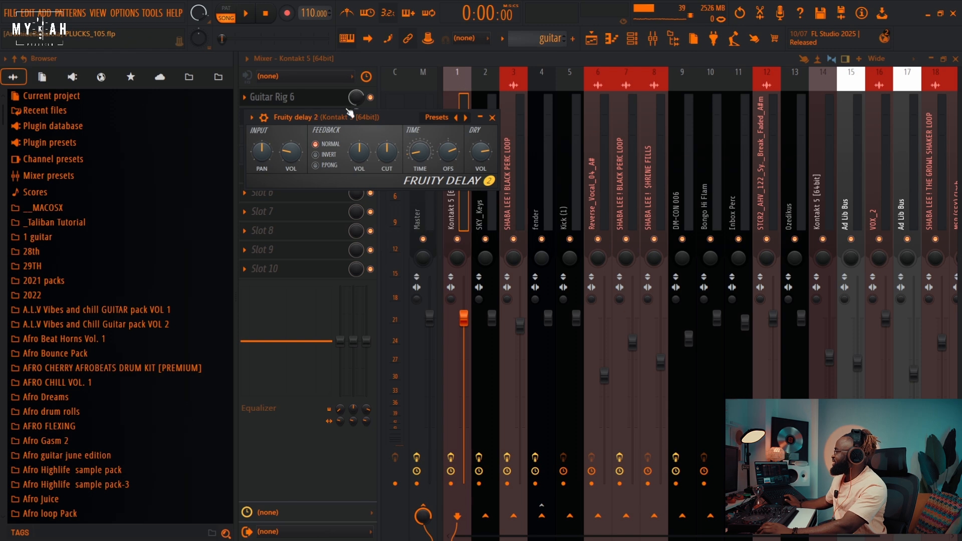
left_click(375, 57)
key("space")
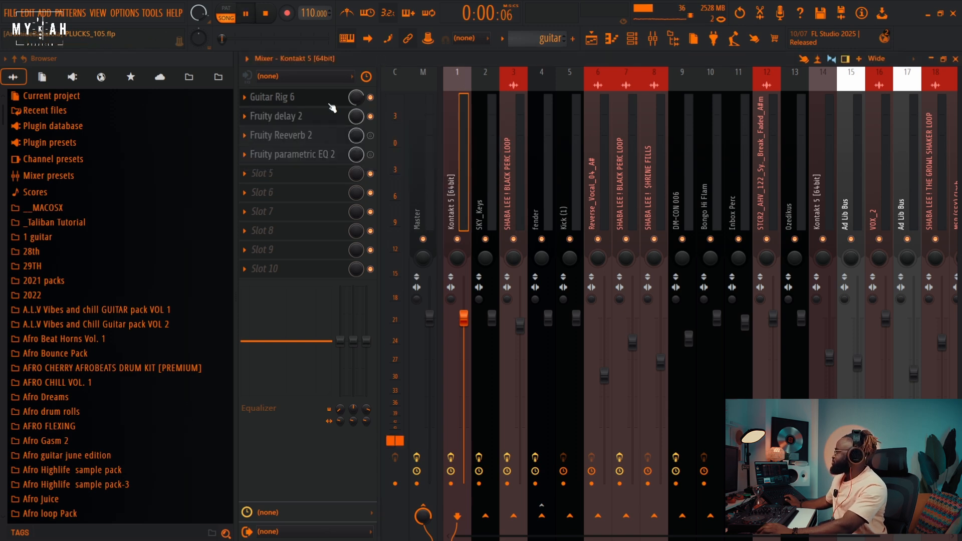
key("space")
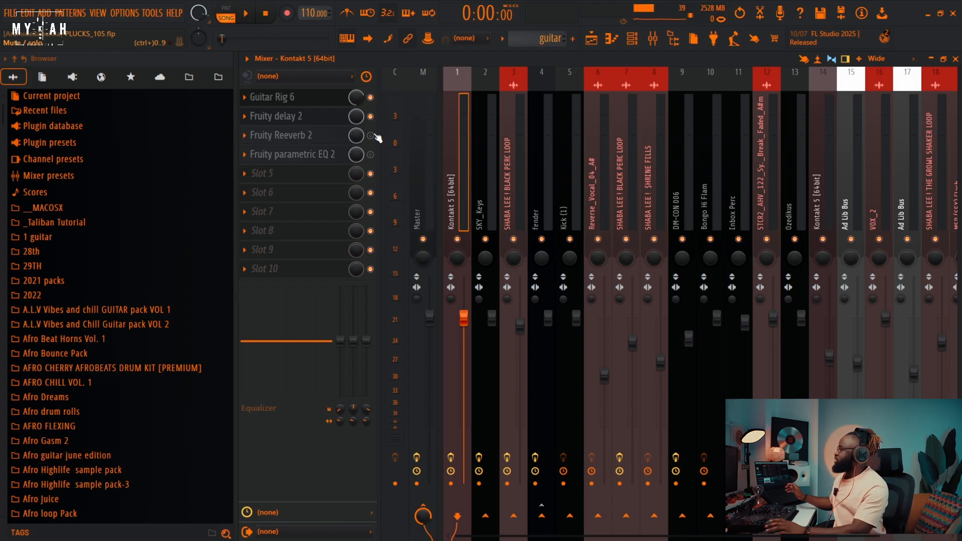
Step: Re-enable Fruity Reeverb 2 on the guitar's mixer track and play the guitar with its settings open
left_click(309, 135)
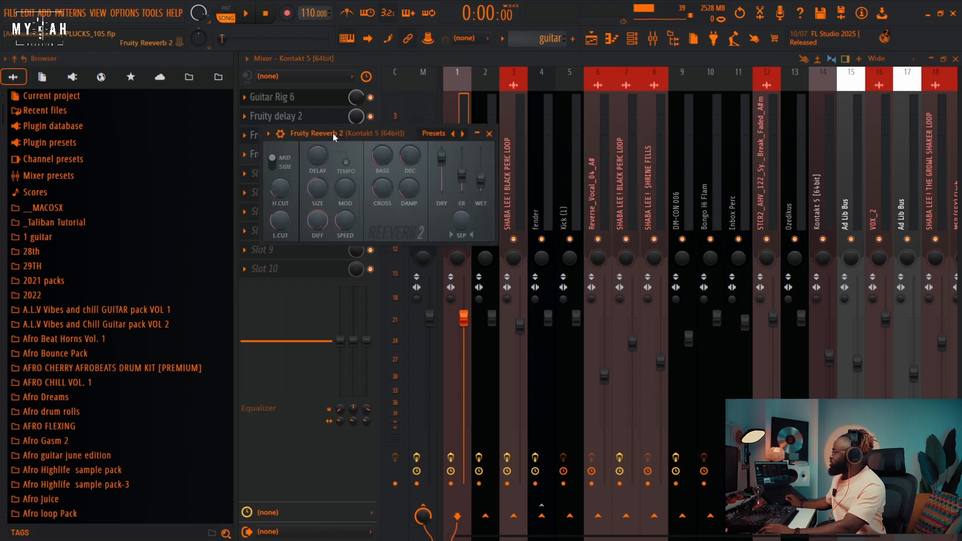
left_click_drag(333, 133, 426, 136)
key("space")
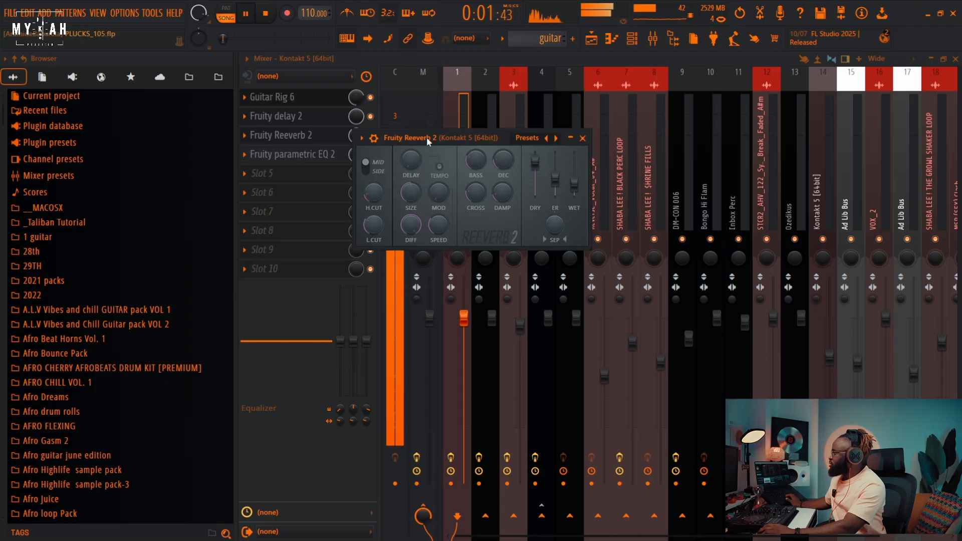
left_click_drag(426, 137, 474, 139)
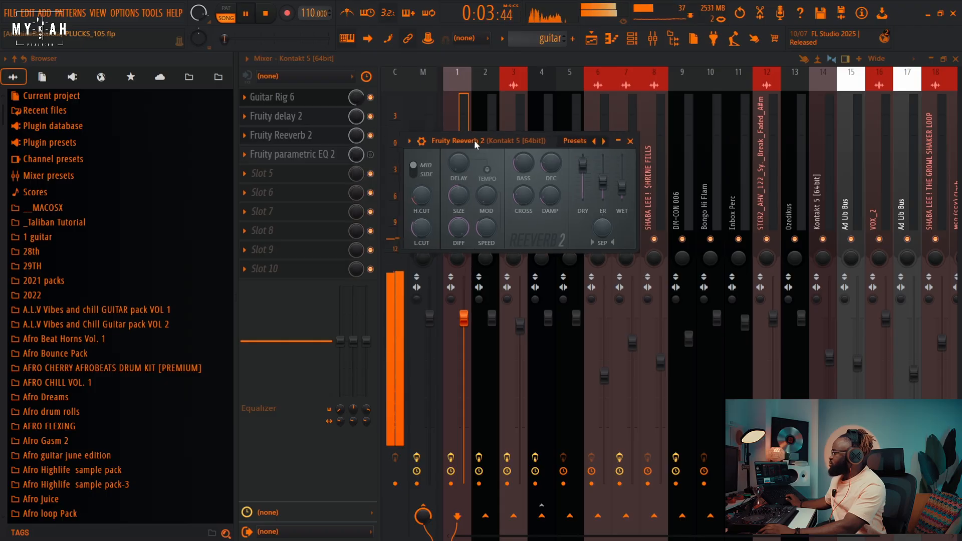
key("space")
Step: Re-enable Fruity parametric EQ 2 on the guitar's mixer track and examine its low-cut curve during playback
left_click(371, 155)
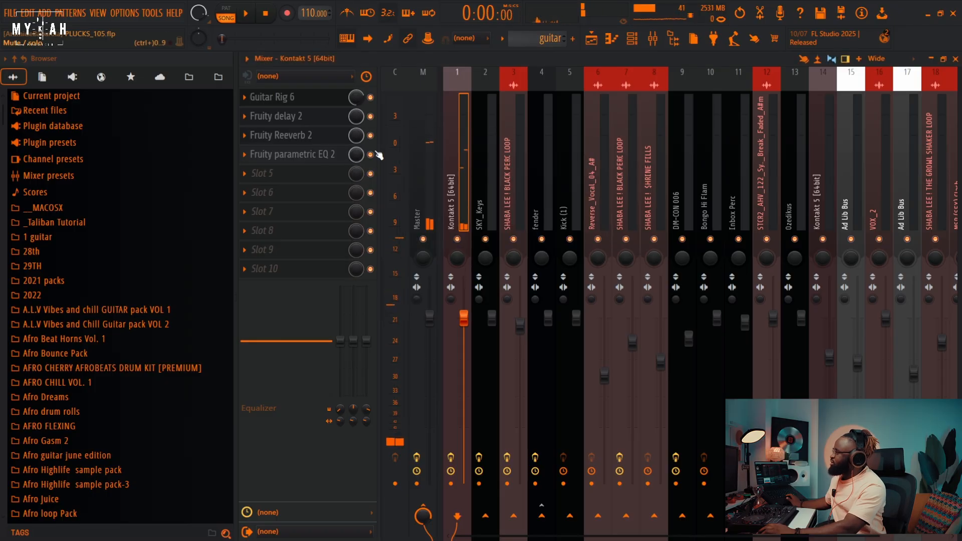
left_click(331, 156)
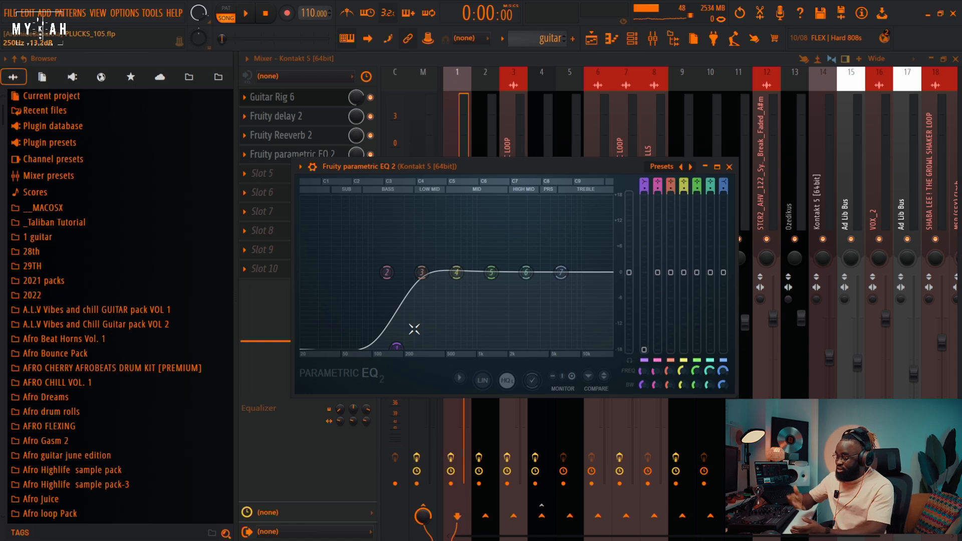
key("space")
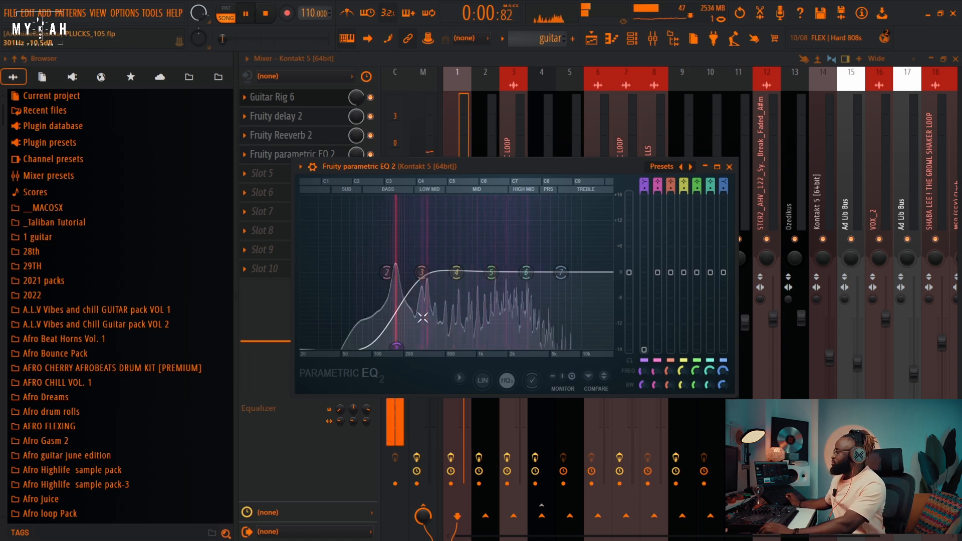
key("space")
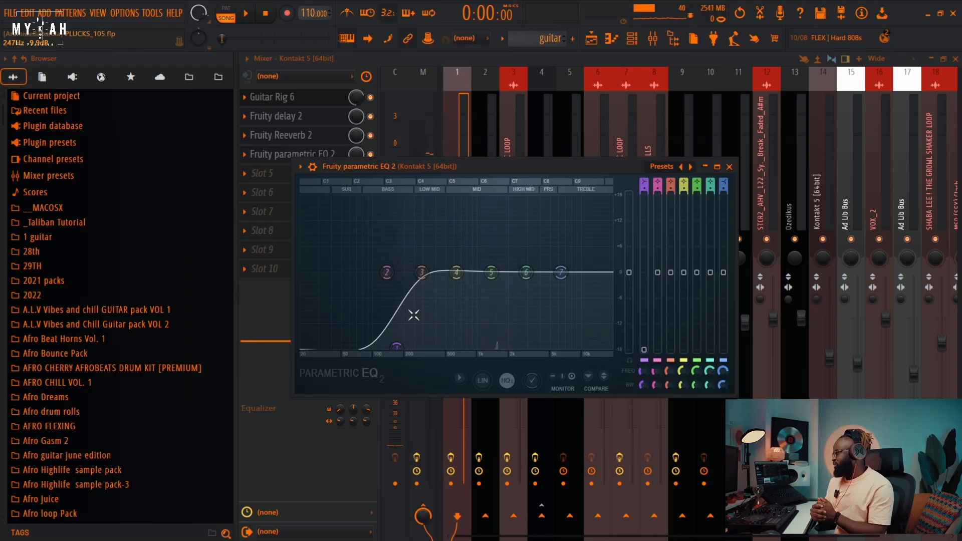
Step: Reopen the guitar pattern in the piano roll and look over its notes
left_click(592, 39)
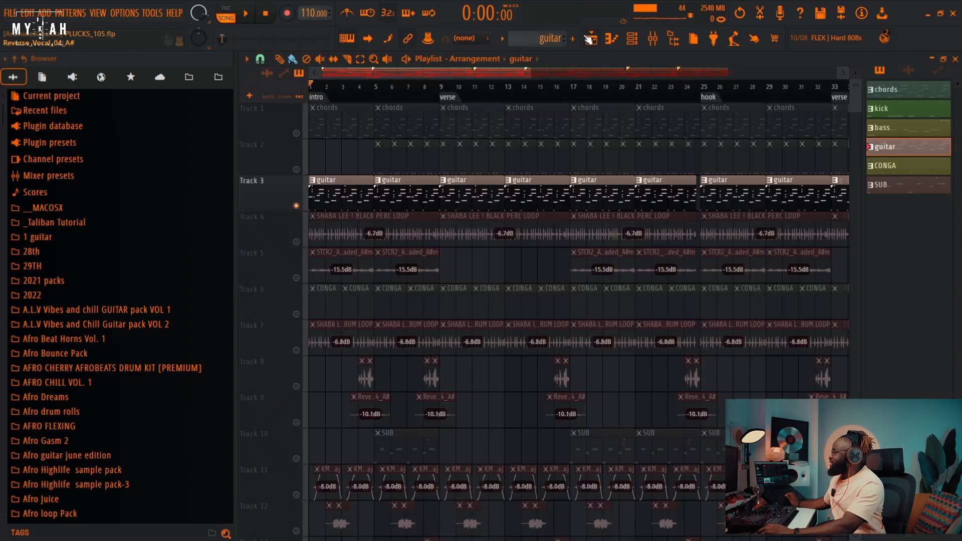
left_click(612, 40)
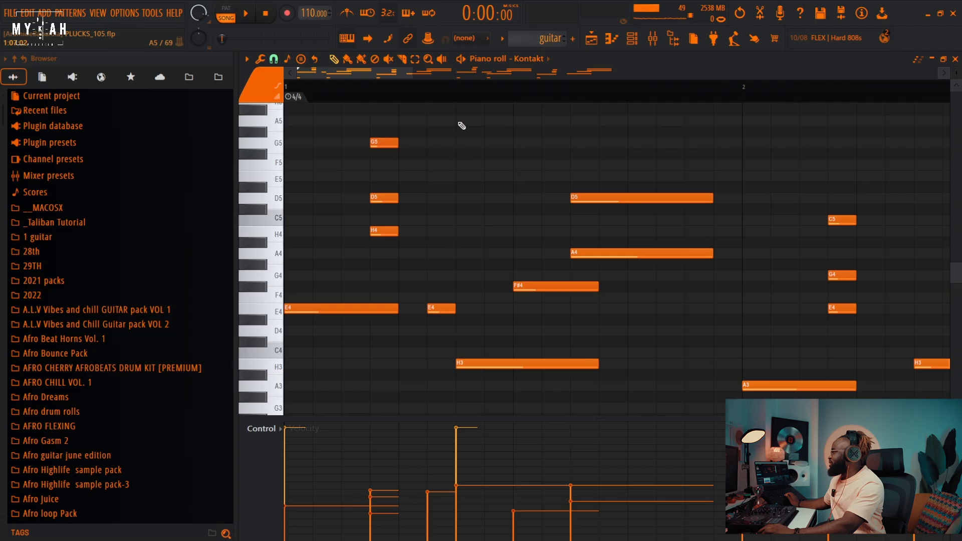
scroll(468, 94, "down", 5)
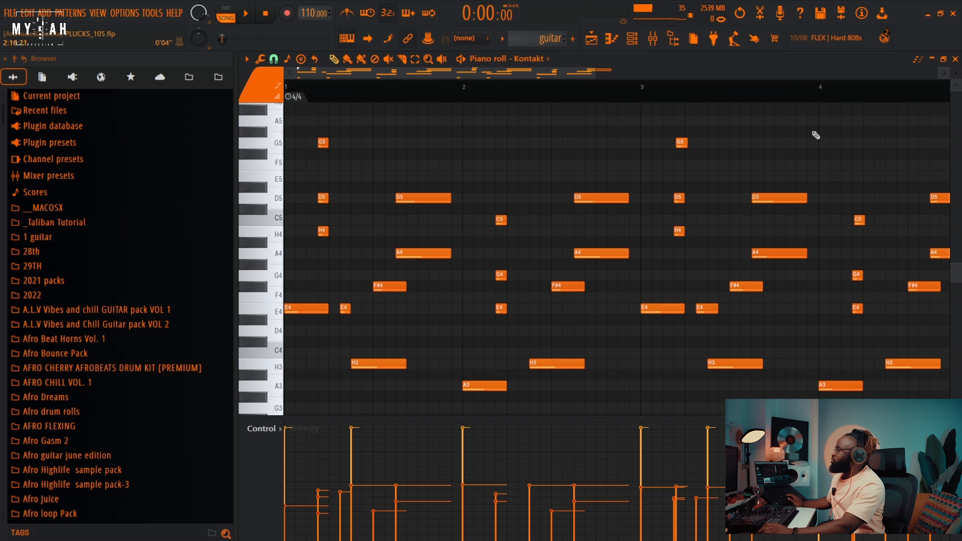
left_click(246, 59)
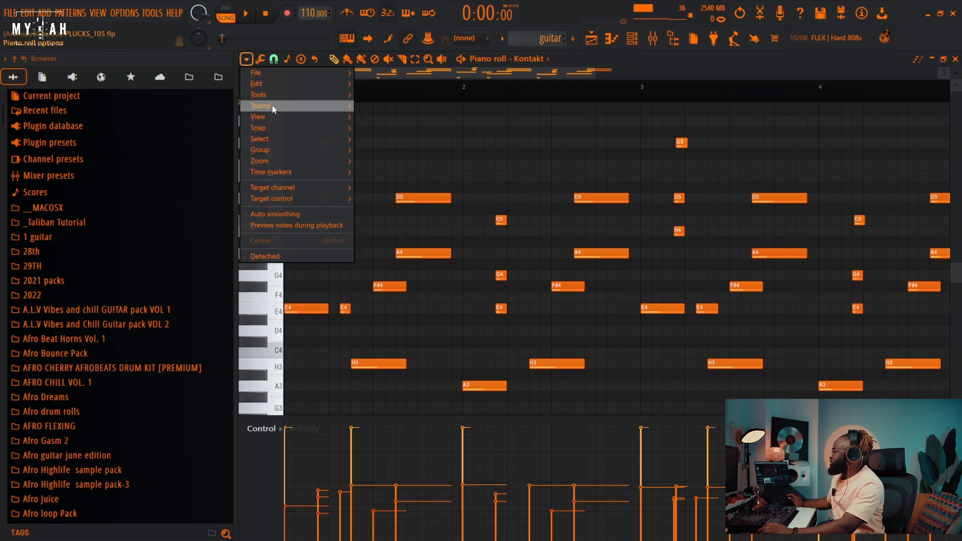
mouse_move(272, 107)
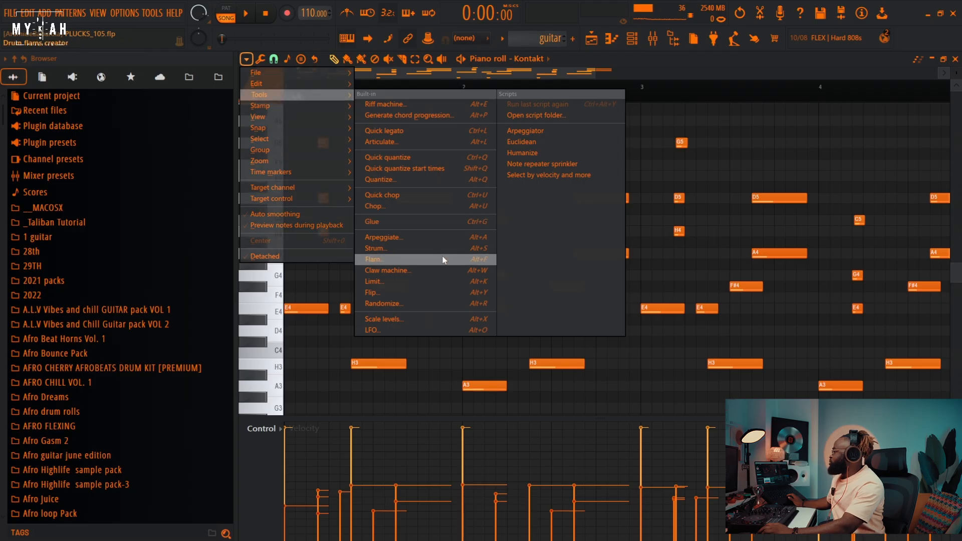
left_click(549, 71)
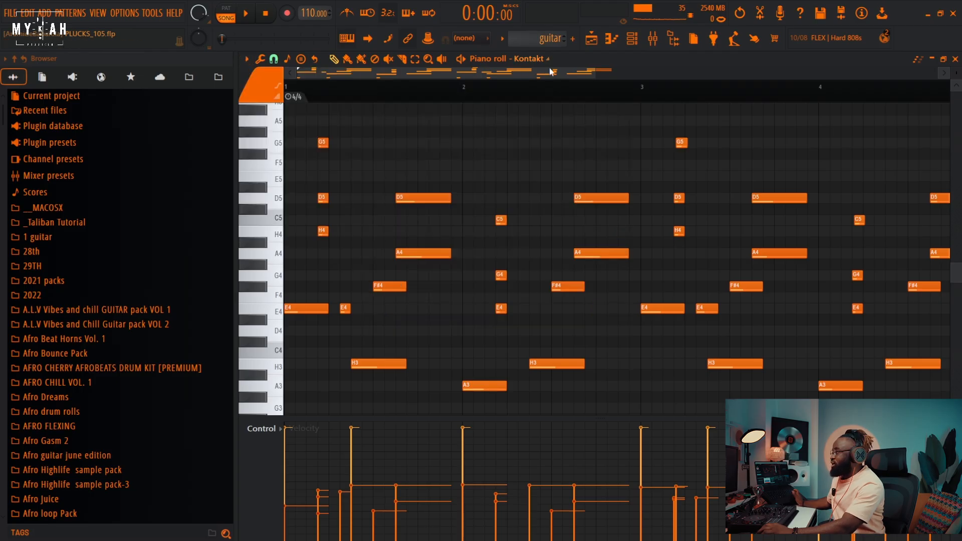
Step: Examine the first bars of the guitar pattern up close and play them briefly
left_click_drag(594, 71, 441, 95)
scroll(482, 316, "down", 3)
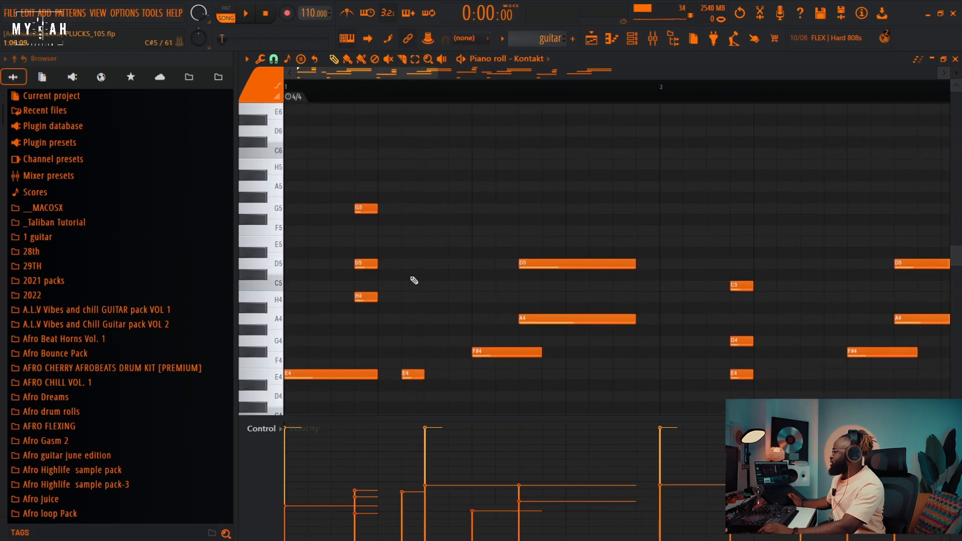
key("space")
key("space")
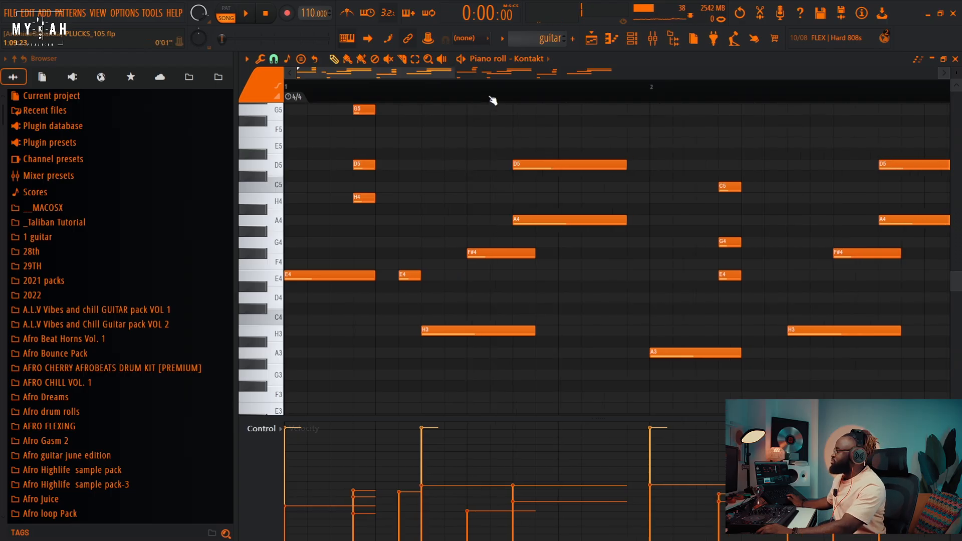
Step: Play the guitar pattern in the piano roll and follow its notes across all four bars
scroll(492, 100, "down", 2)
scroll(493, 100, "down", 2)
key("space")
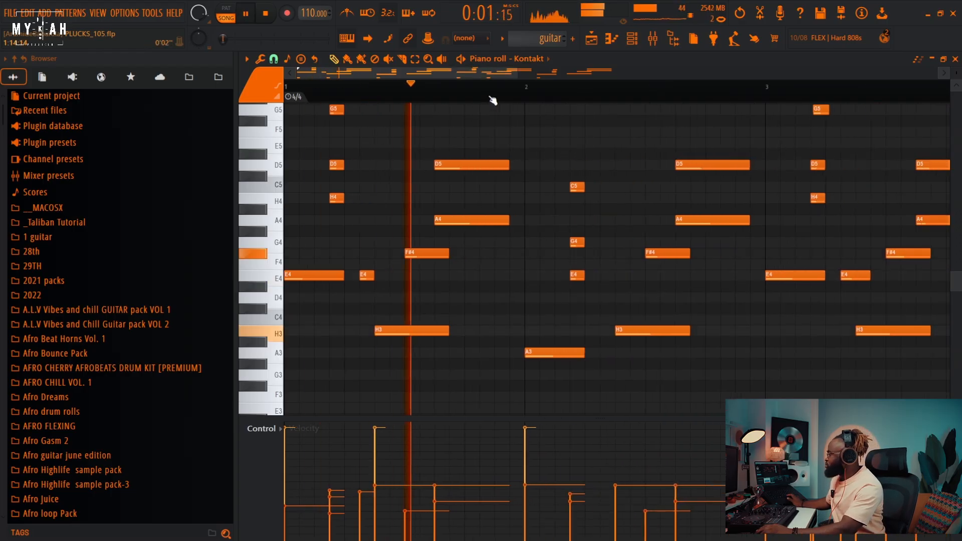
scroll(493, 100, "down", 3)
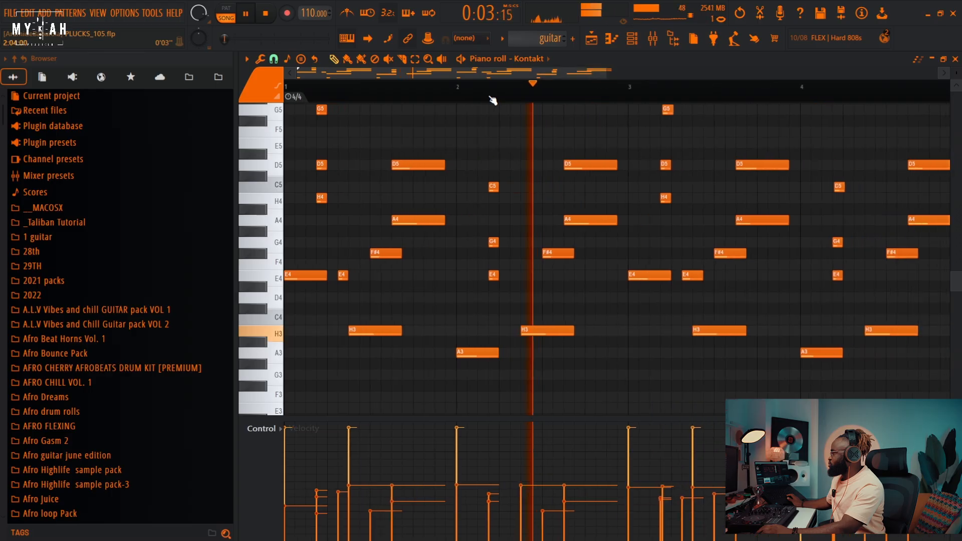
scroll(493, 100, "down", 3)
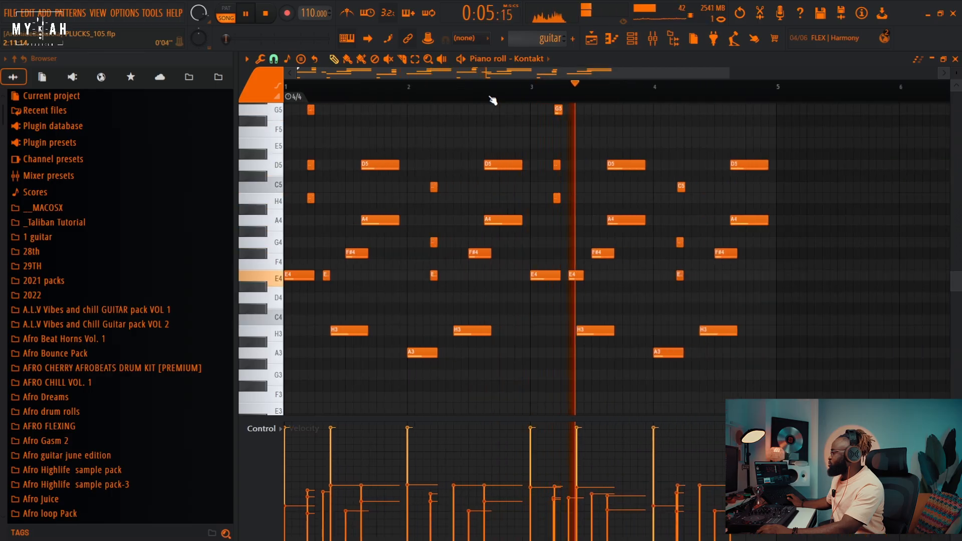
scroll(493, 100, "down", 2)
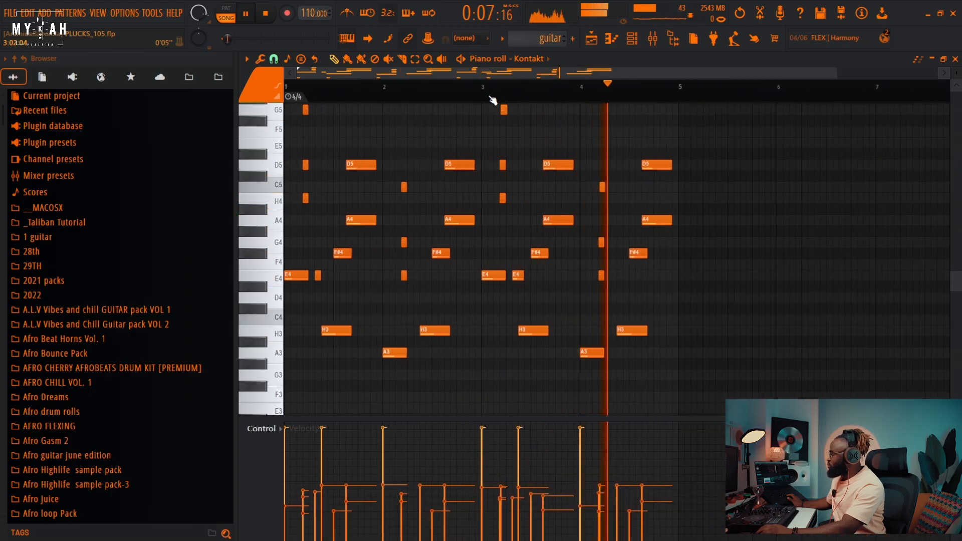
scroll(494, 100, "up", 1)
scroll(494, 100, "up", 3)
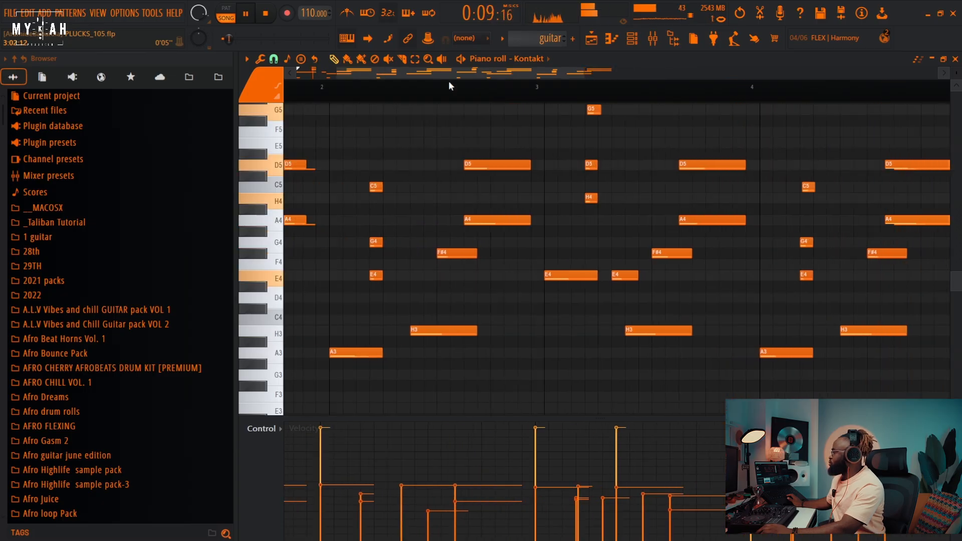
key("space")
Step: Return to the playlist arrangement and solo the chords track (Track 1)
left_click(593, 44)
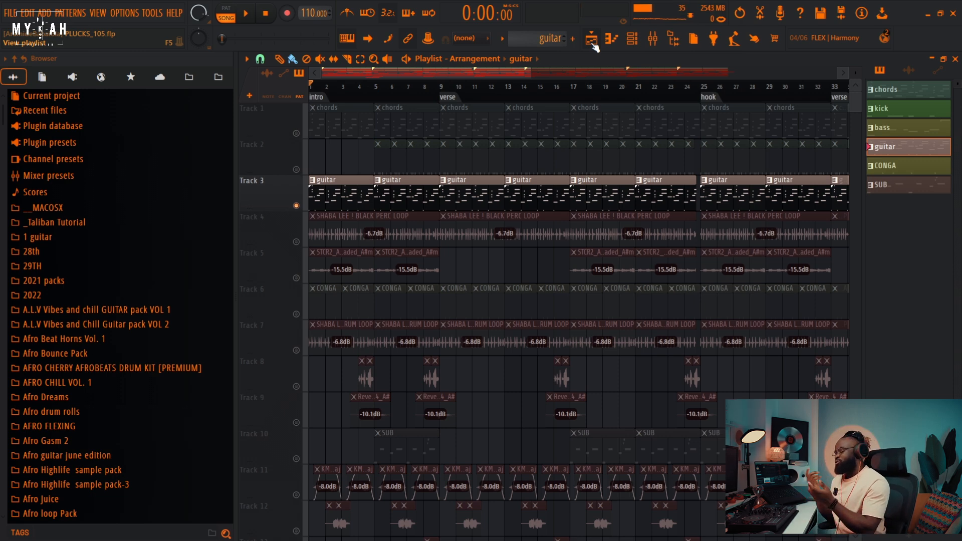
scroll(524, 92, "down", 5)
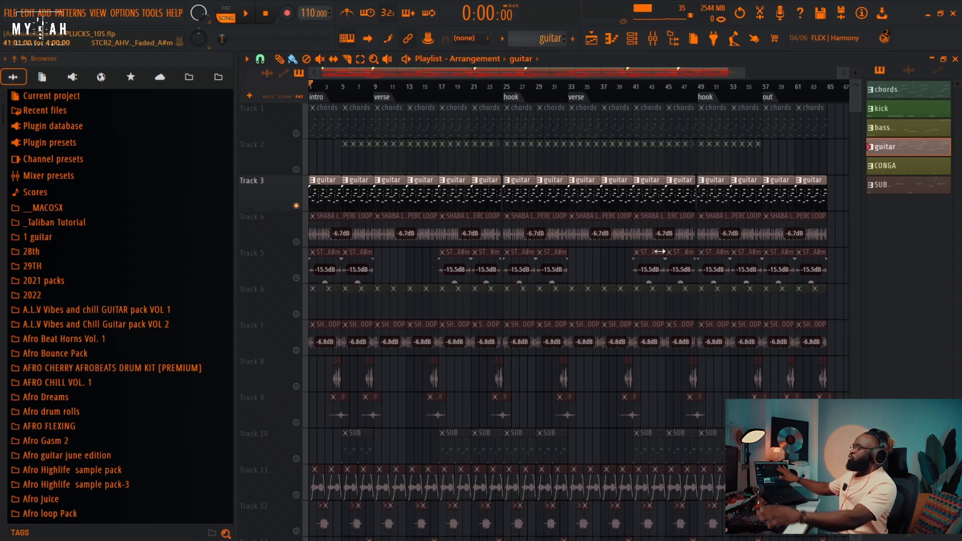
left_click(299, 134)
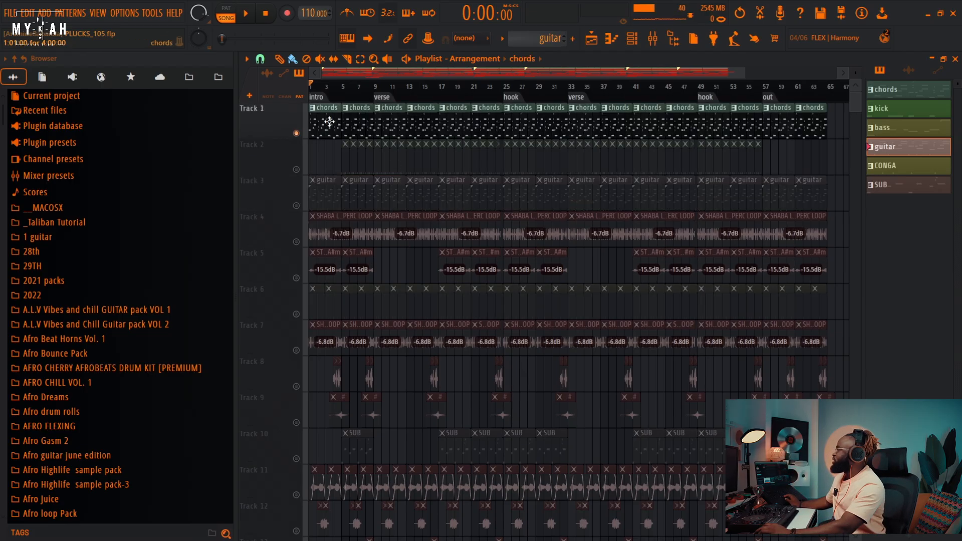
Step: Open the SKY_Keys channel of the chords pattern and examine its S.K.Y. Keys instrument interface
left_click(633, 38)
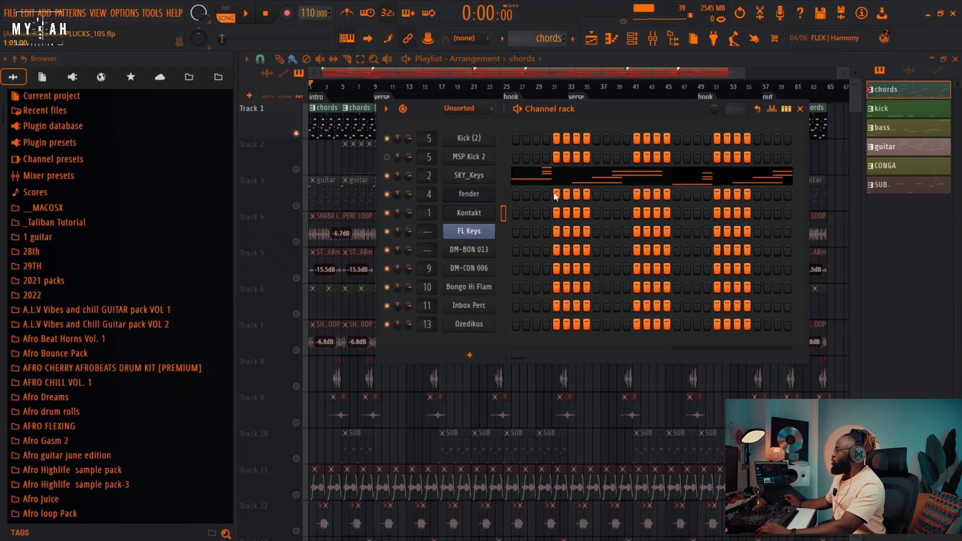
left_click(484, 179)
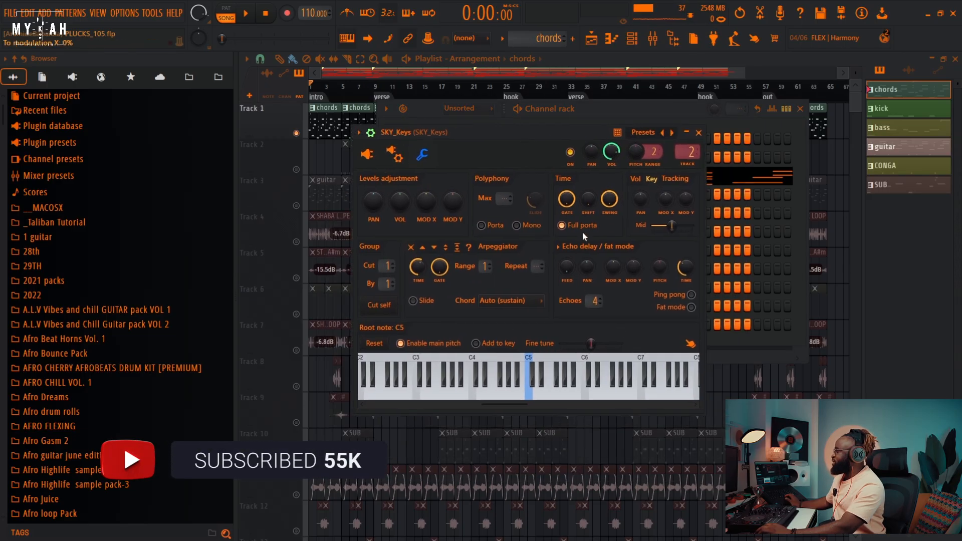
left_click(367, 154)
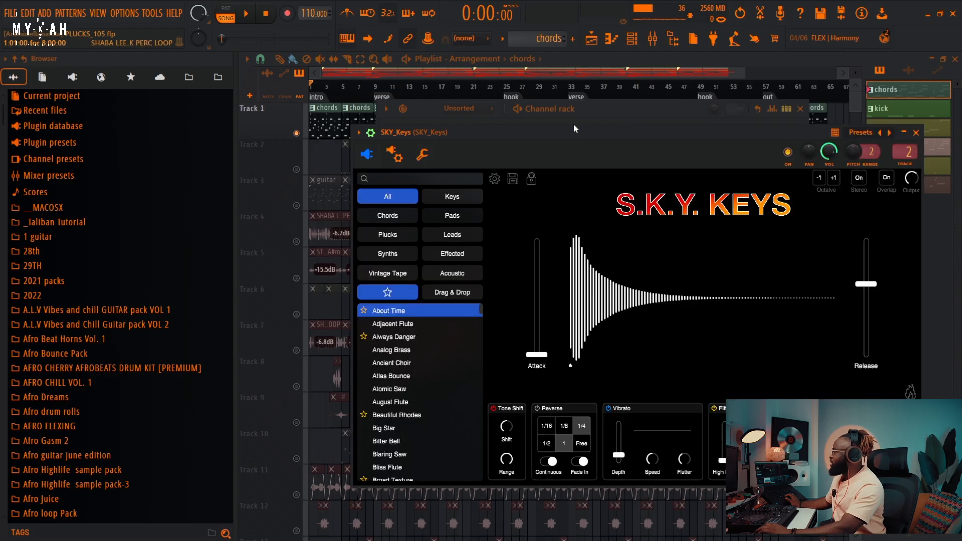
left_click(607, 116)
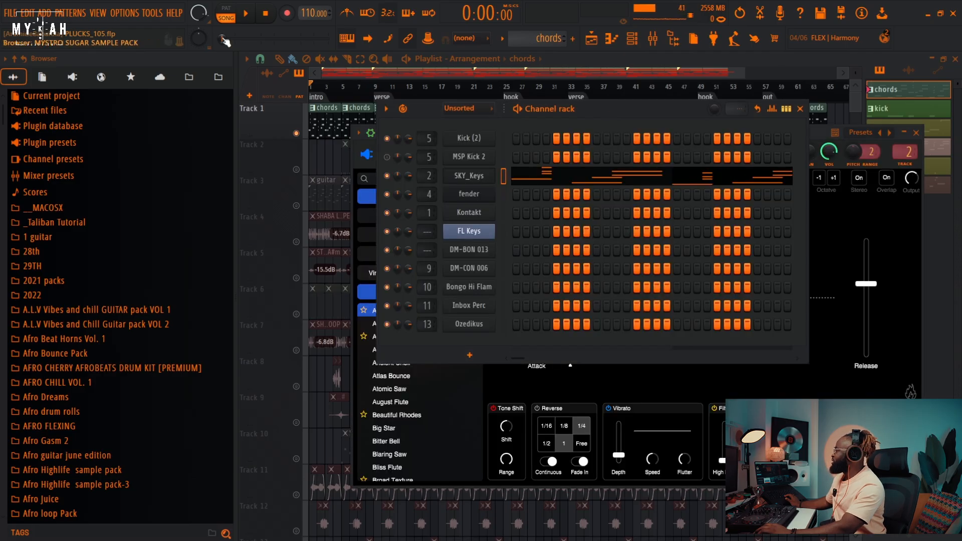
Step: Switch playback to pattern mode and play the chords pattern briefly
left_click(230, 9)
key("space")
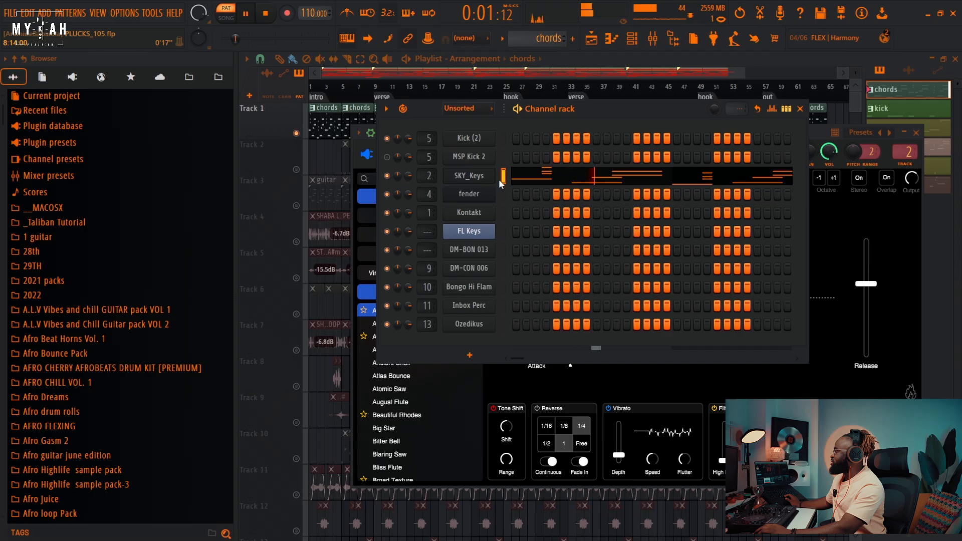
key("space")
Step: Open the SKY_Keys notes in the piano roll, play them through, and return to the playlist
left_click(532, 181)
scroll(445, 236, "down", 5)
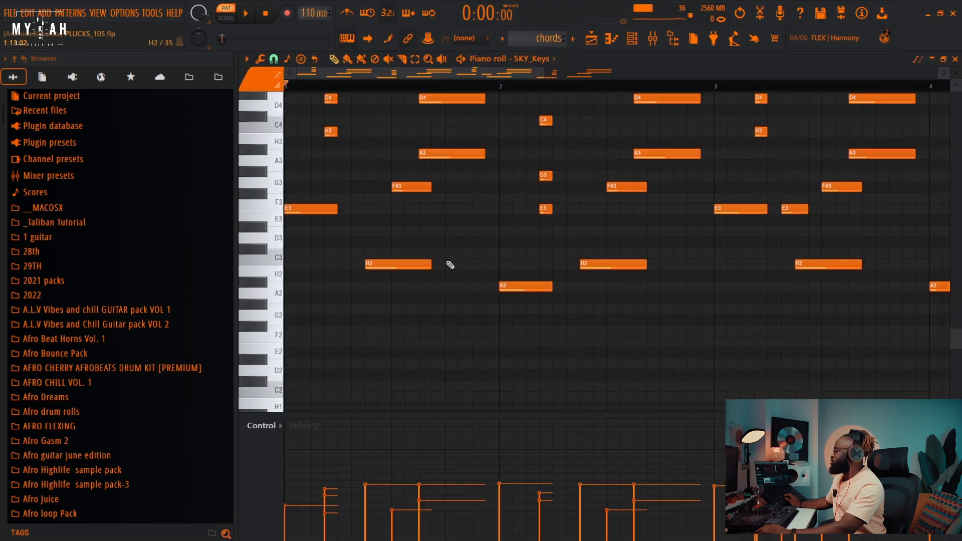
scroll(361, 372, "down", 3)
scroll(294, 326, "up", 6)
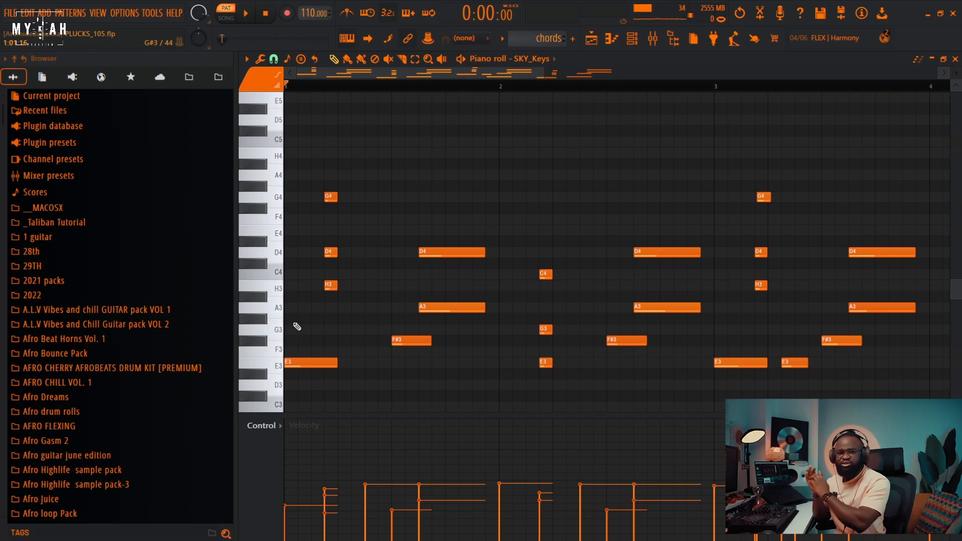
key("space")
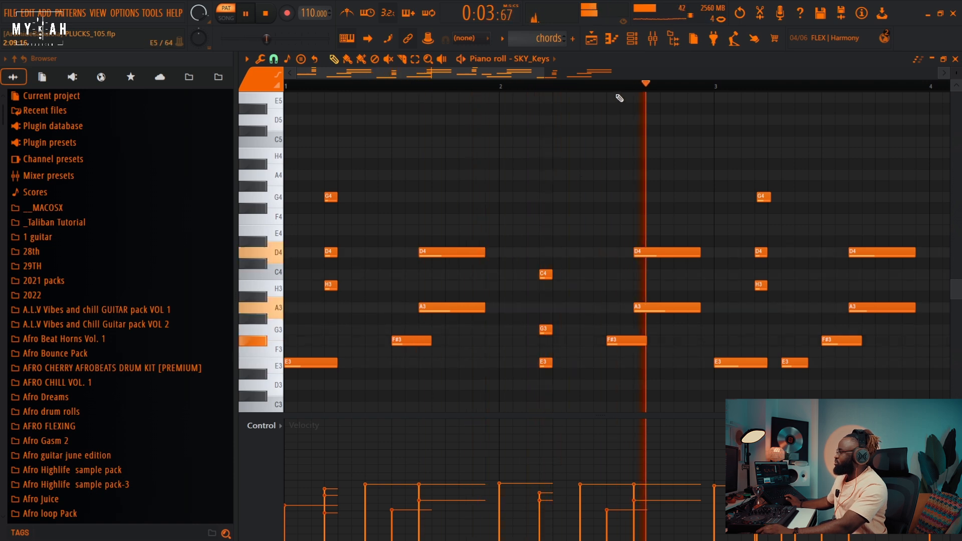
scroll(622, 93, "down", 2)
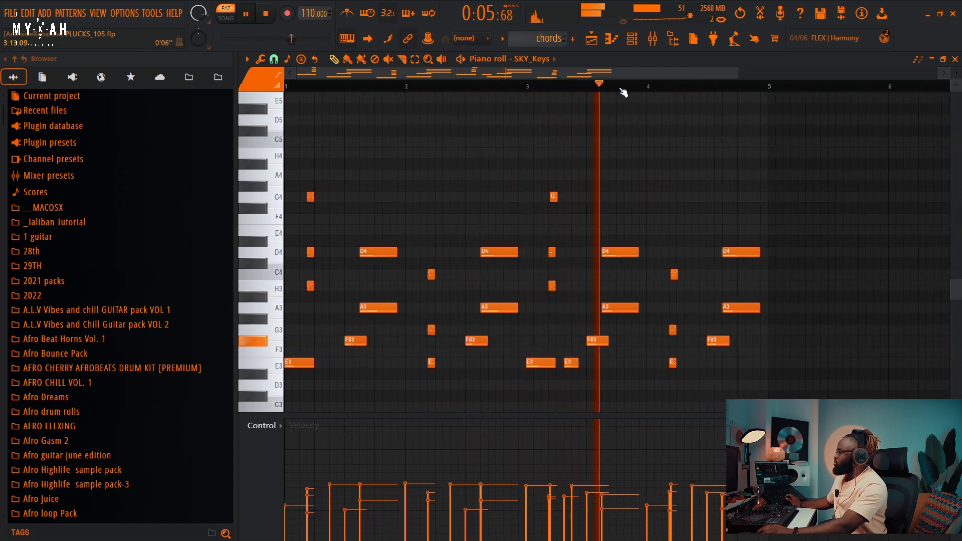
scroll(623, 91, "down", 2)
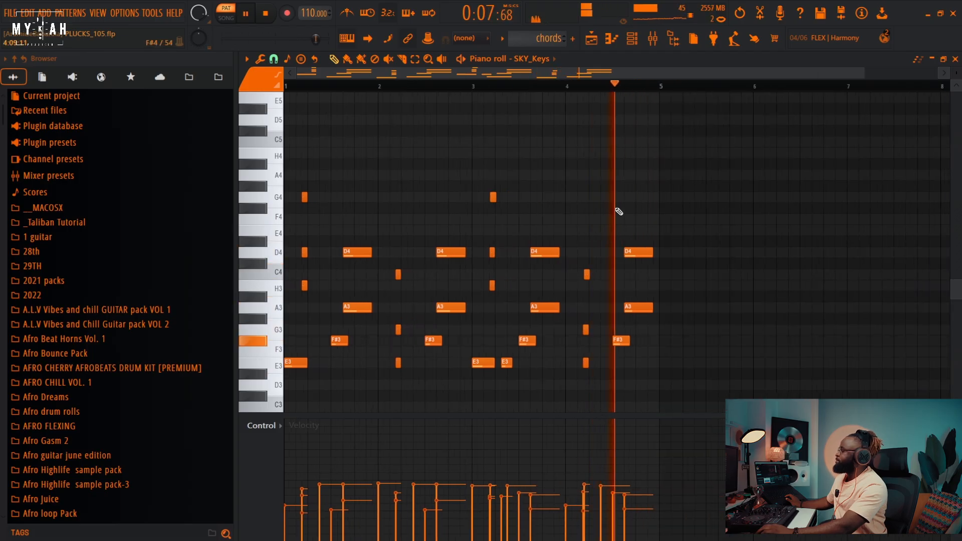
left_click(591, 38)
key("space")
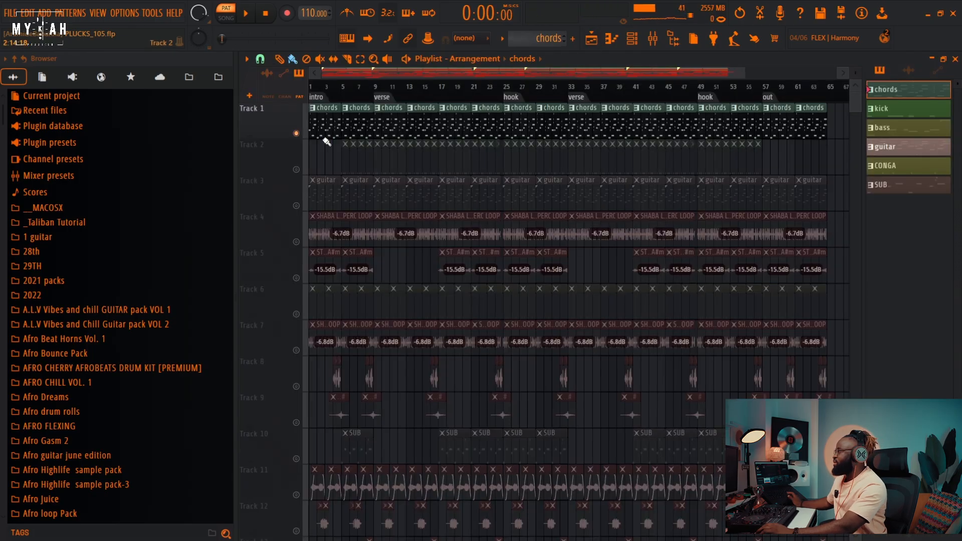
Step: Unmute the guitar track alongside the chords, select the intro section (bars 1 to 8), and play both in song mode
left_click(343, 96)
left_click(297, 205)
key("space")
left_click_drag(744, 73, 391, 89)
double_click(319, 96)
left_click(366, 155)
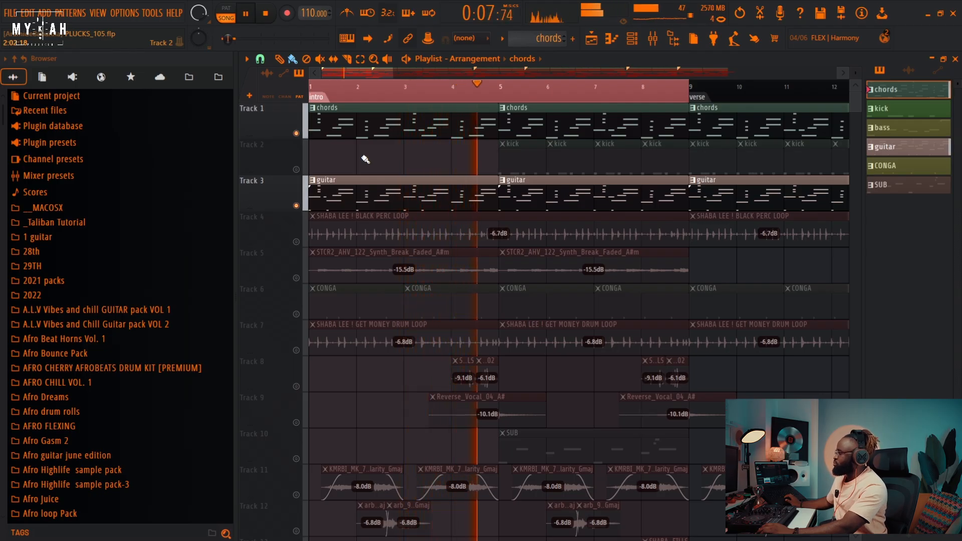
key("space")
scroll(597, 239, "down", 1)
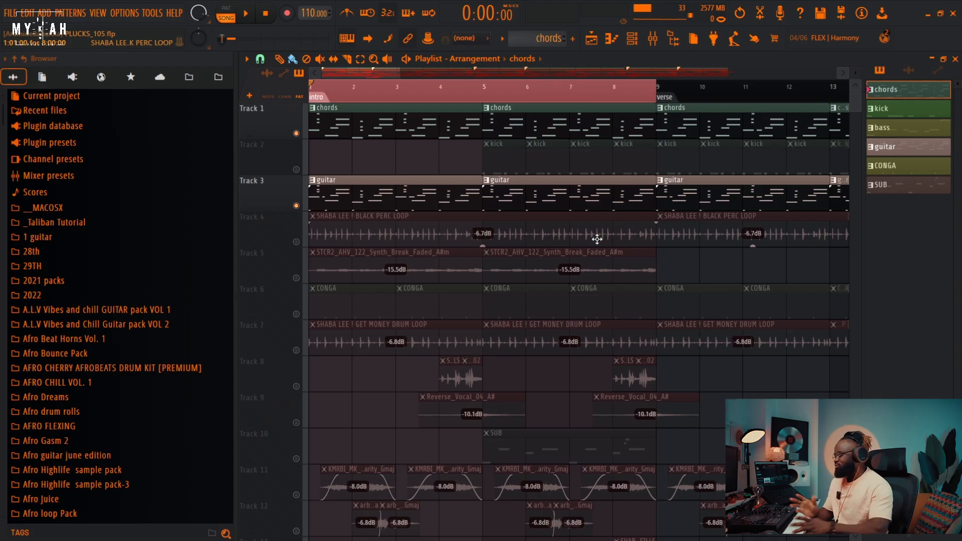
Step: Expand the KILLERTUNES ALL IN 1 pack in the browser and look through its 1 LOOPS folder
scroll(98, 426, "down", 20)
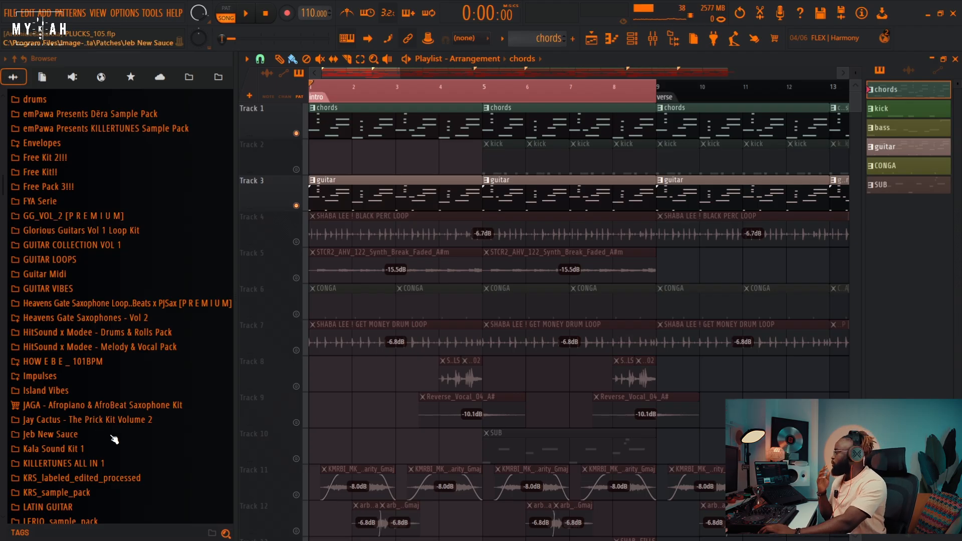
scroll(114, 440, "down", 2)
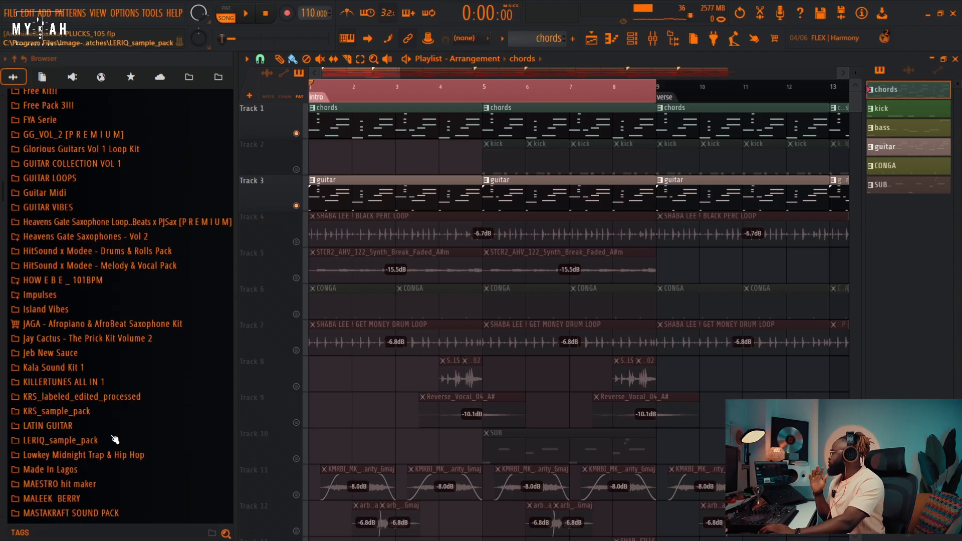
left_click(91, 386)
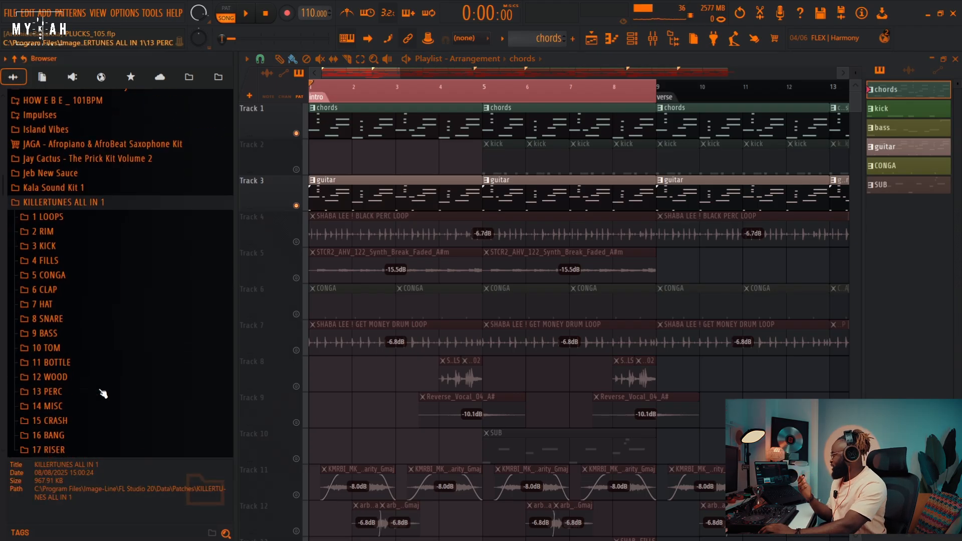
left_click(51, 219)
scroll(101, 296, "down", 15)
scroll(104, 295, "down", 10)
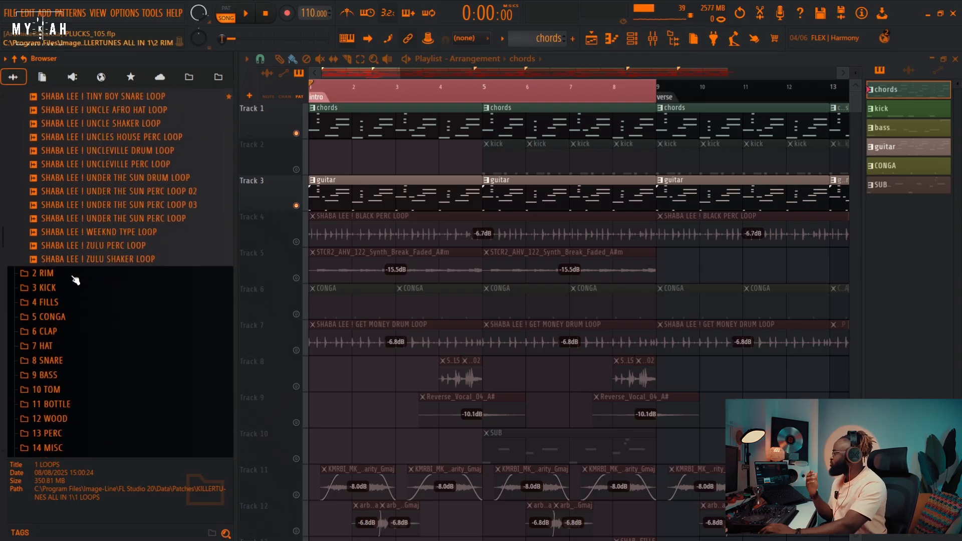
Step: Look through the samples in the pack's 2 RIM and 3 KICK folders
left_click(75, 280)
scroll(102, 303, "down", 15)
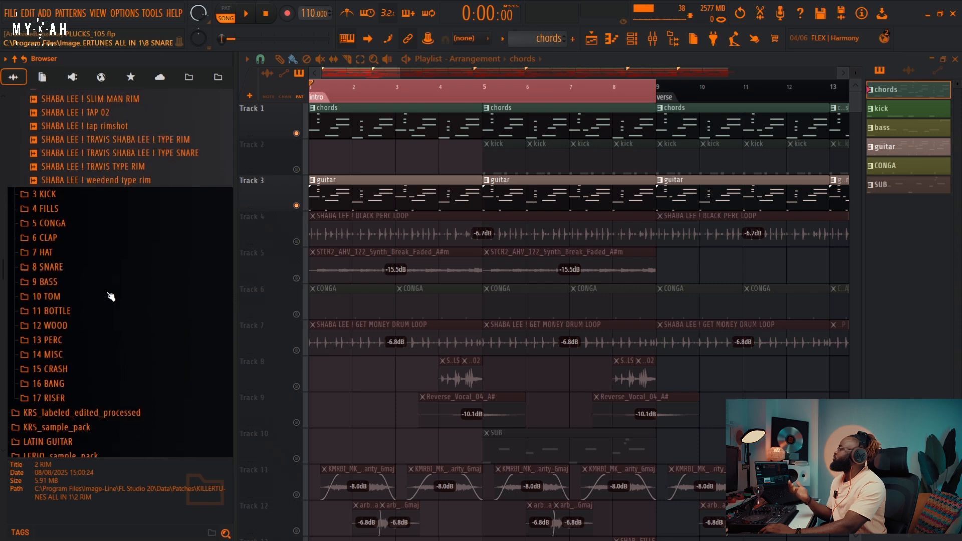
left_click(61, 195)
scroll(125, 241, "down", 10)
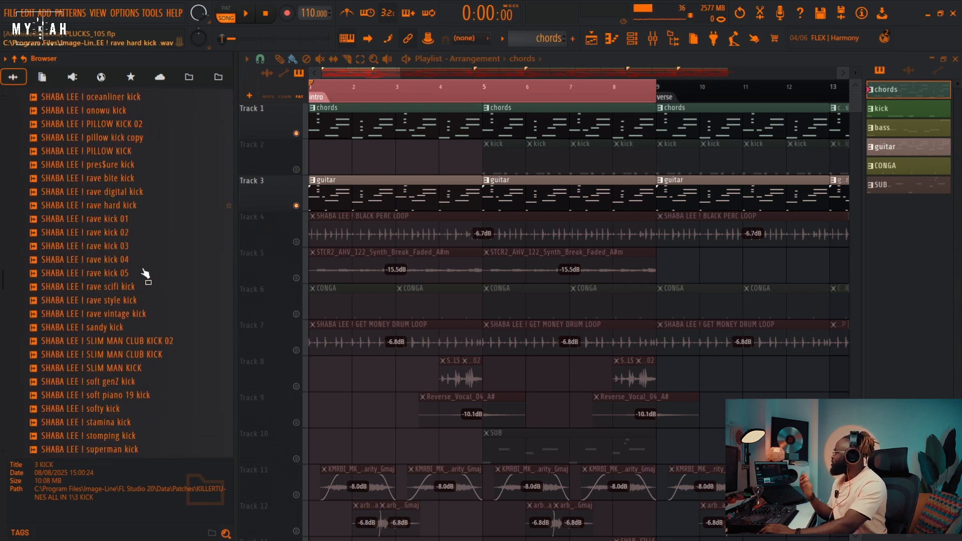
scroll(143, 271, "down", 10)
scroll(120, 266, "up", 5)
Step: Look through the samples in the pack's 4 FILLS and 5 CONGA folders
left_click(67, 247)
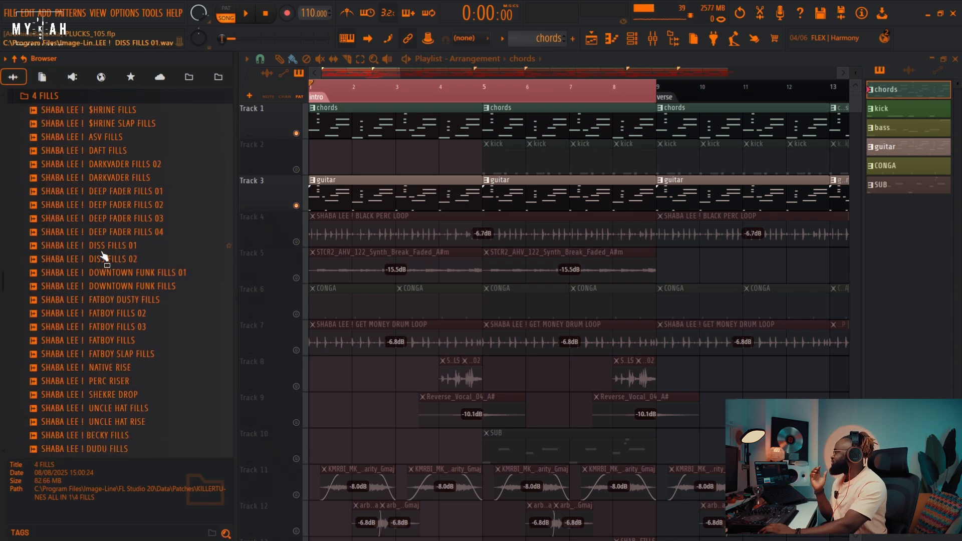
scroll(129, 271, "down", 12)
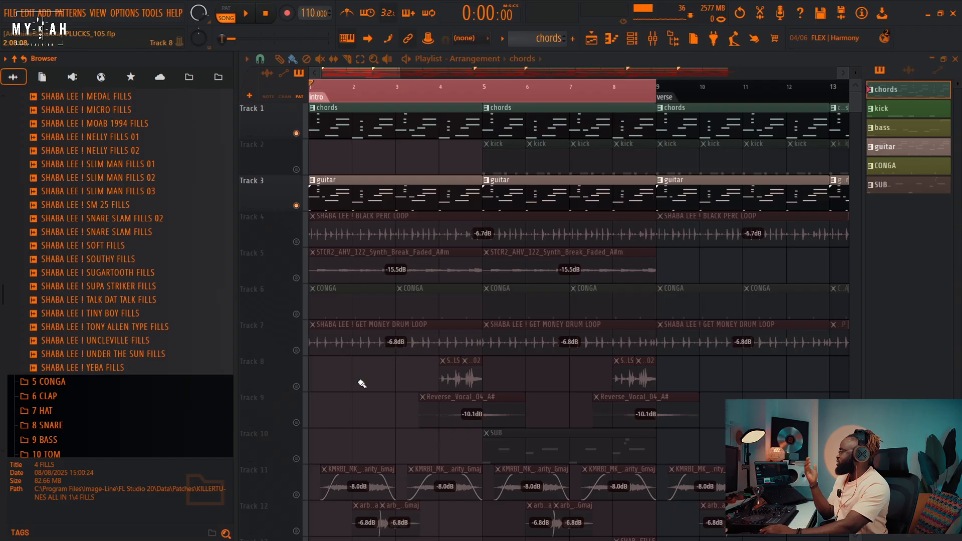
left_click(69, 384)
scroll(110, 390, "down", 5)
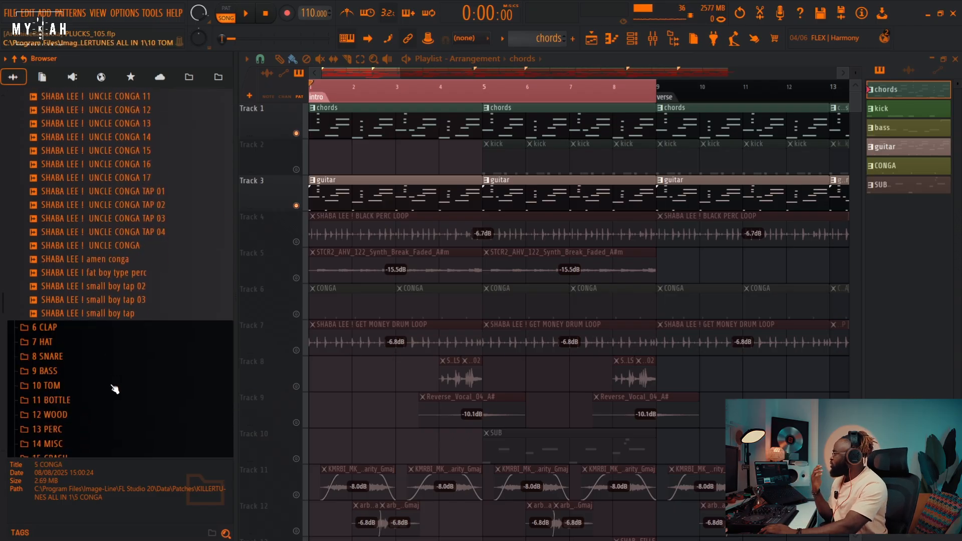
Step: Solo the SHABA LEE ! BLACK PERC LOOP on Track 4, play it, and select its mixer track 7
right_click(296, 243)
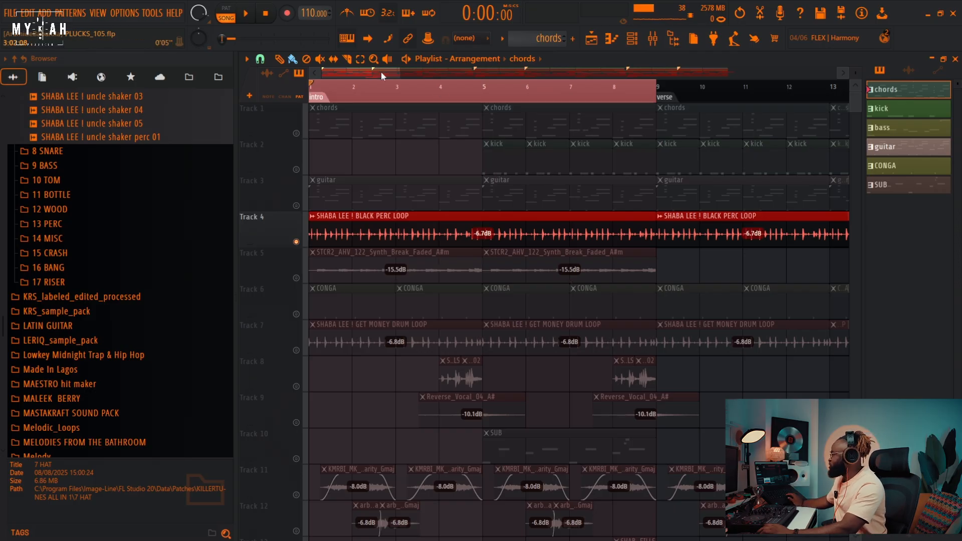
key("space")
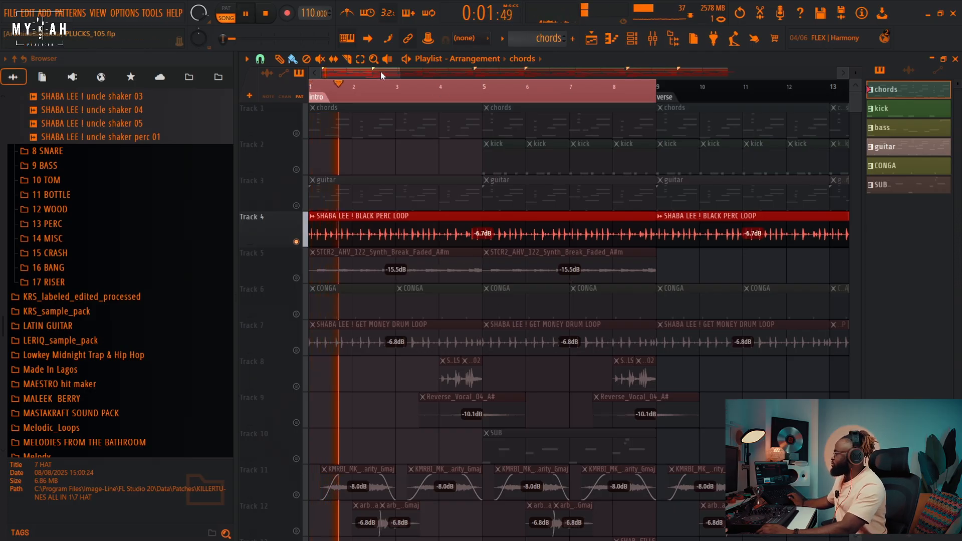
left_click(653, 42)
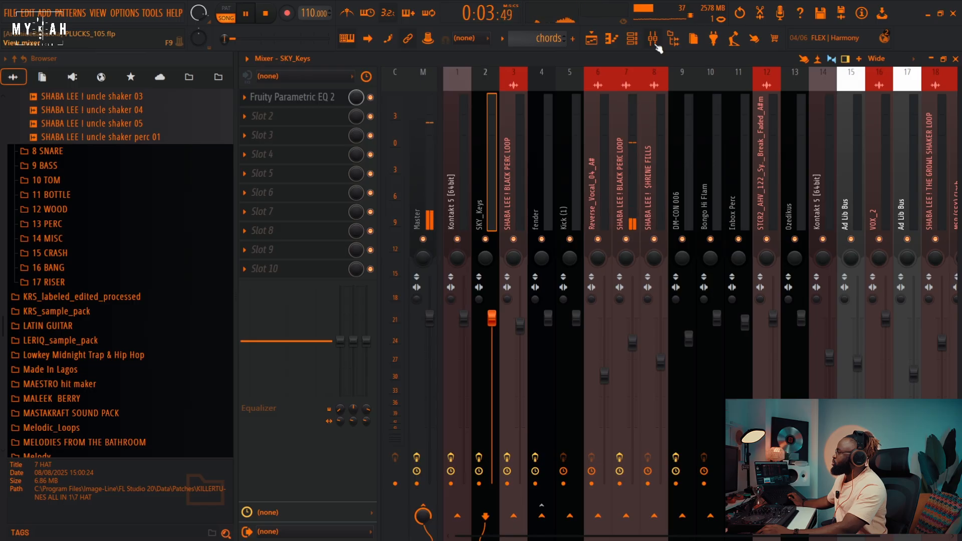
key("space")
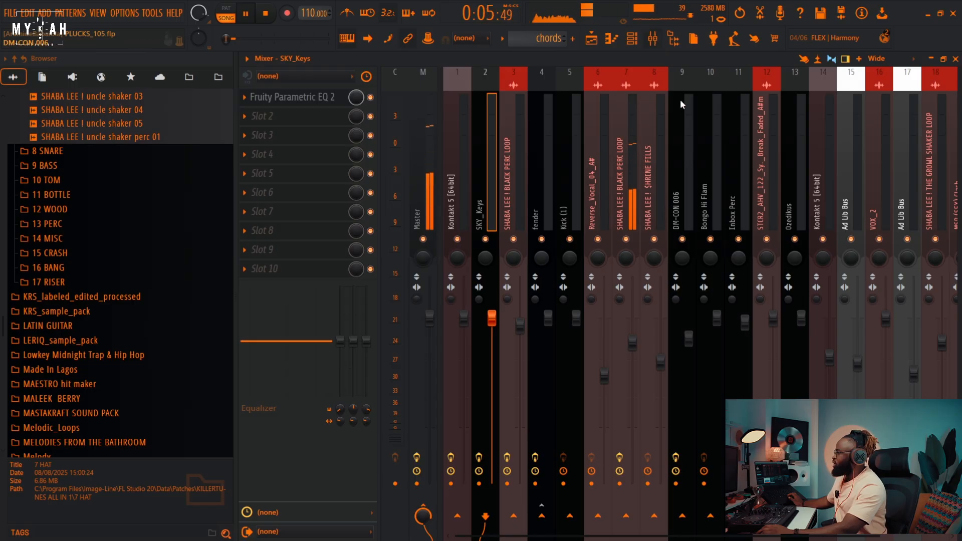
left_click(633, 205)
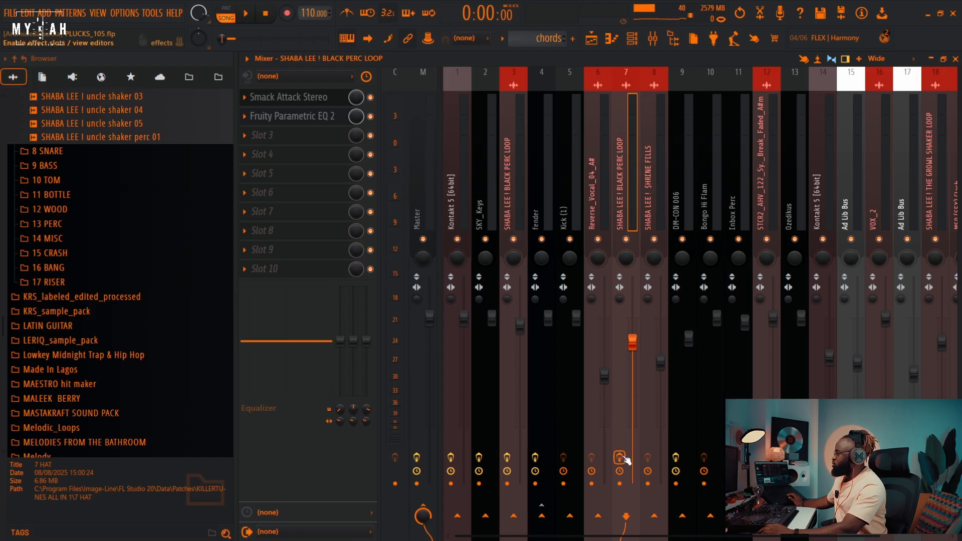
Step: Compare the BLACK PERC LOOP with its mixer effects bypassed and enabled, and view its Smack Attack Stereo and Fruity Parametric EQ 2 settings
key("space")
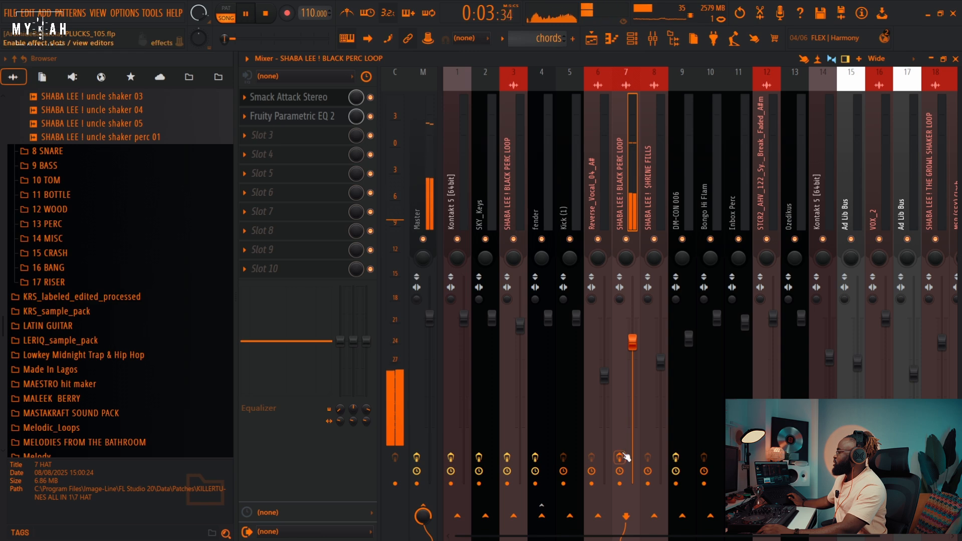
key("space")
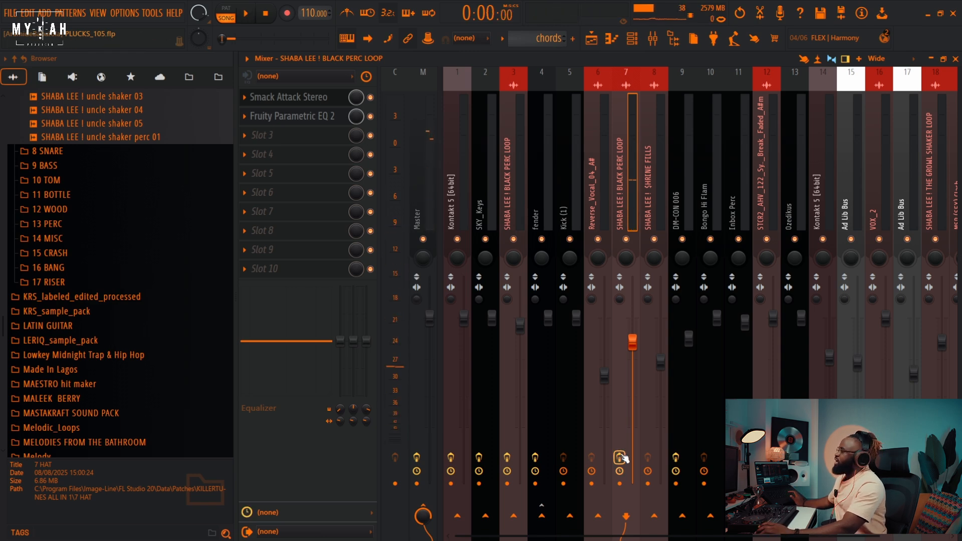
left_click(295, 103)
key("space")
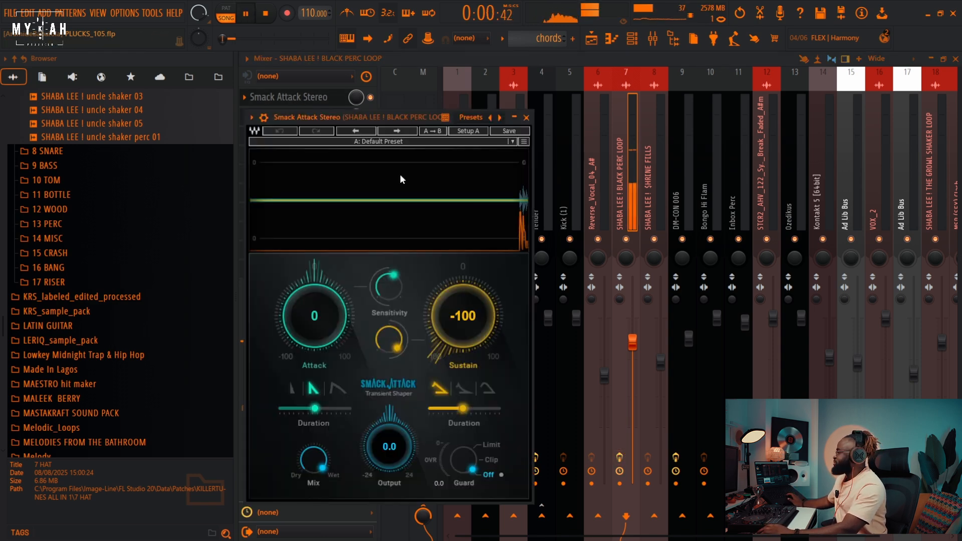
left_click_drag(405, 98, 657, 121)
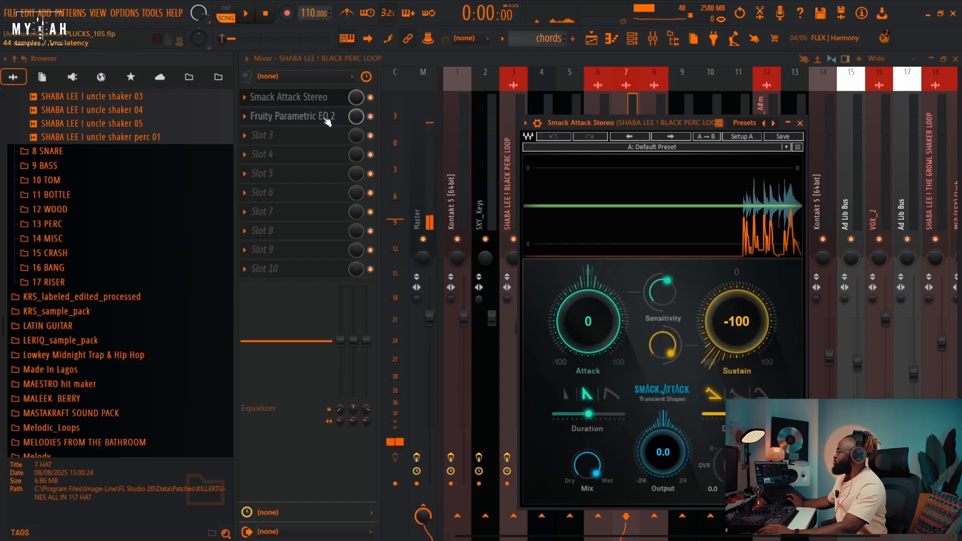
left_click(323, 116)
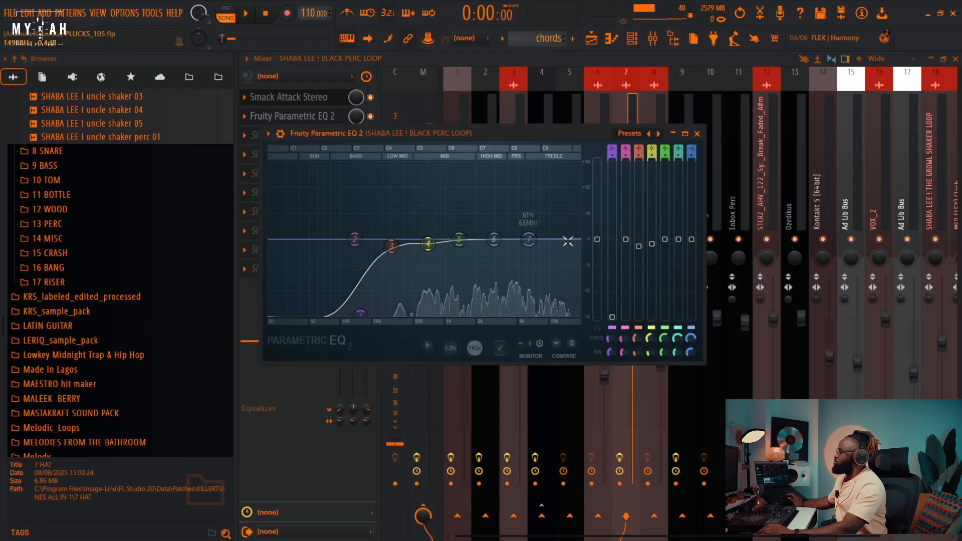
Step: Unmute the SHABA LEE ! GET MONEY DRUM LOOP on Track 7 and audition it alone and together with the BLACK PERC LOOP
left_click(592, 40)
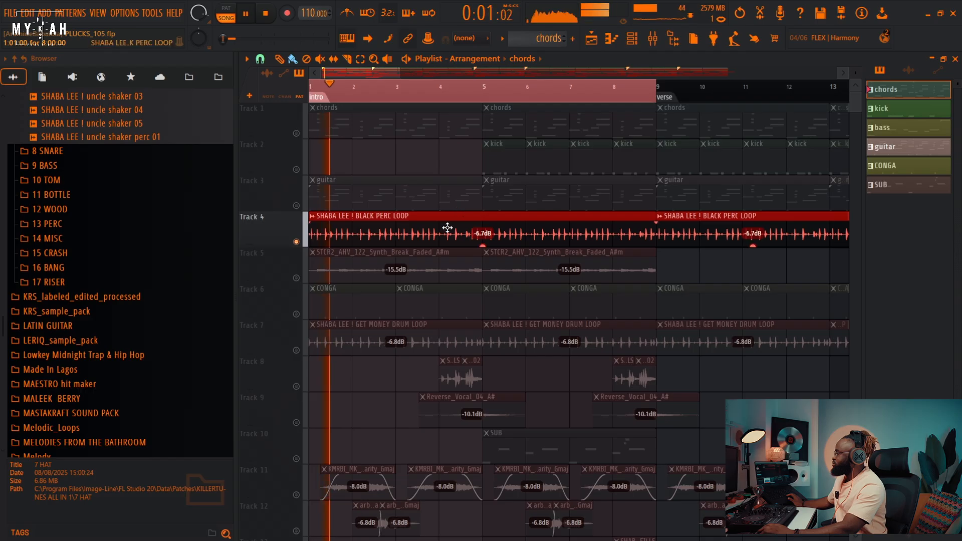
key("space")
left_click(296, 351)
double_click(363, 339)
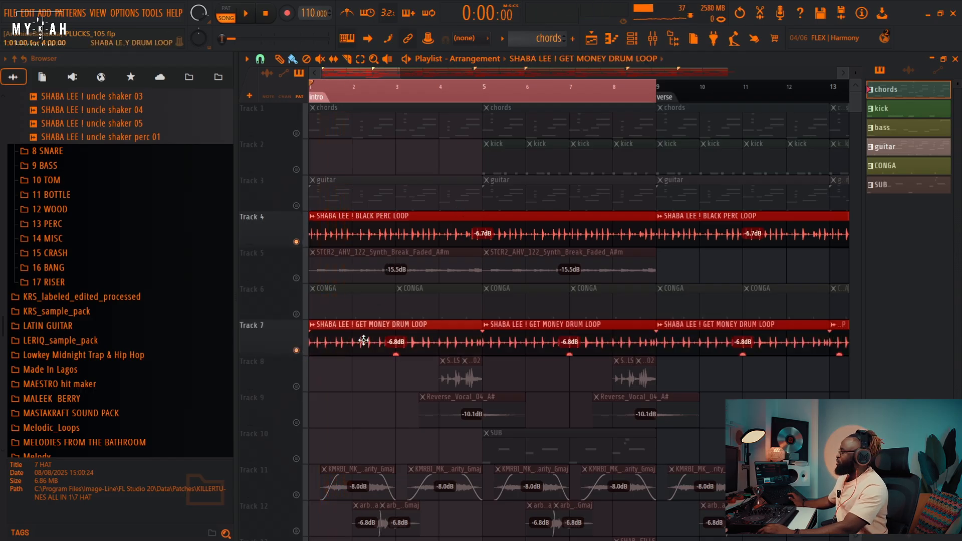
left_click(419, 348)
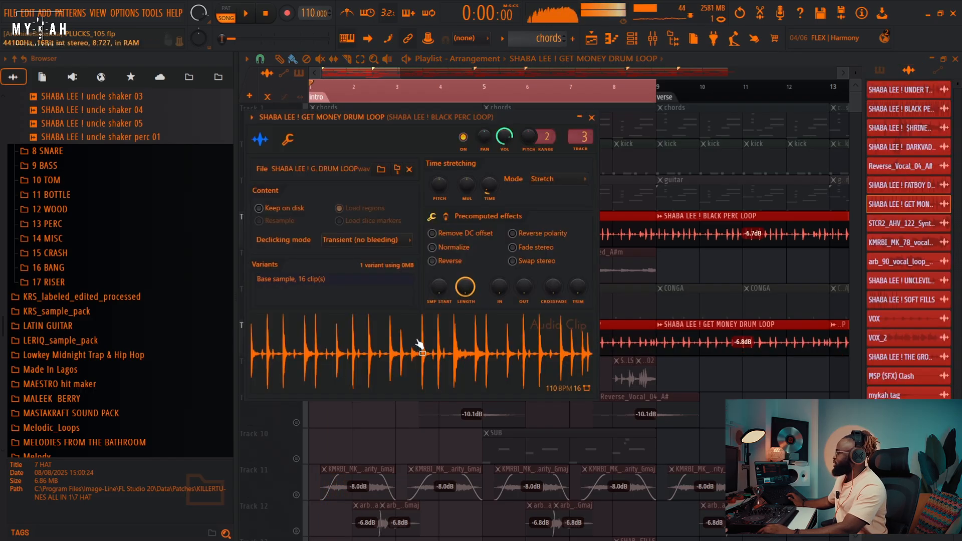
left_click(391, 73)
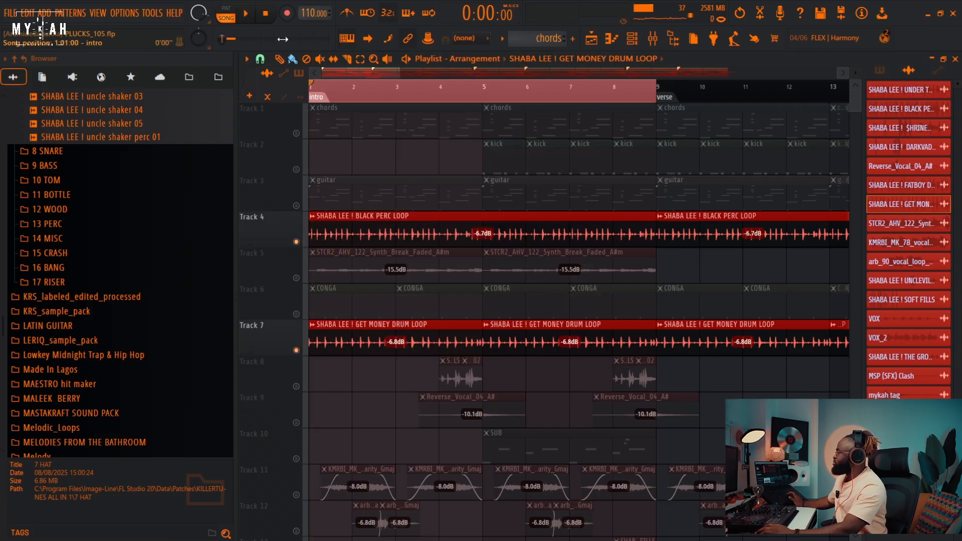
key("space")
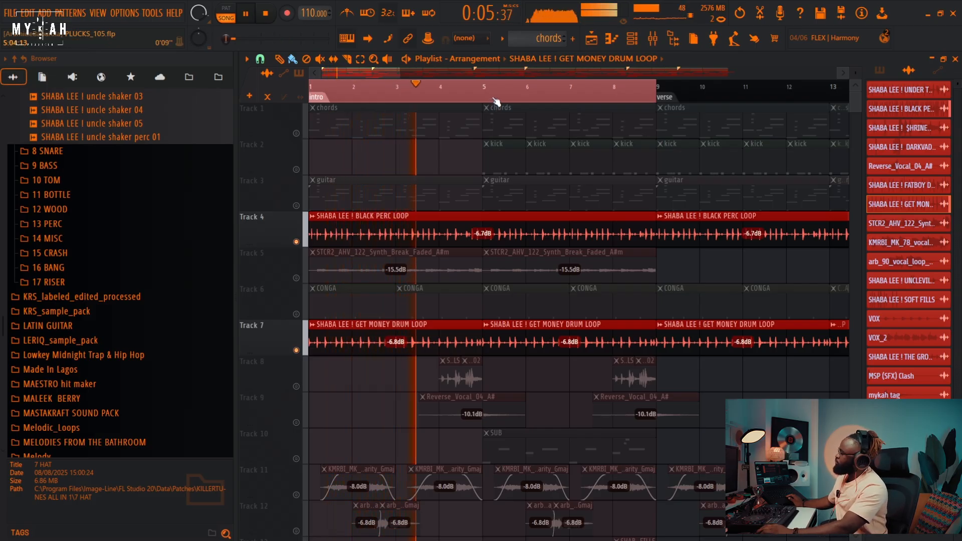
key("space")
Step: Unmute the CONGA pattern on Track 6 and play it on its own in pattern mode with its channel steps shown
left_click(316, 312)
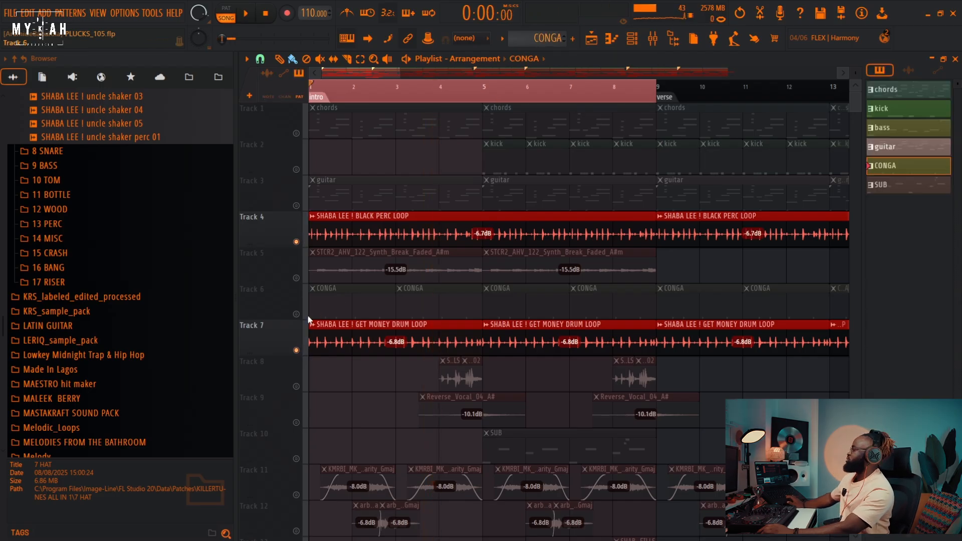
left_click(297, 314)
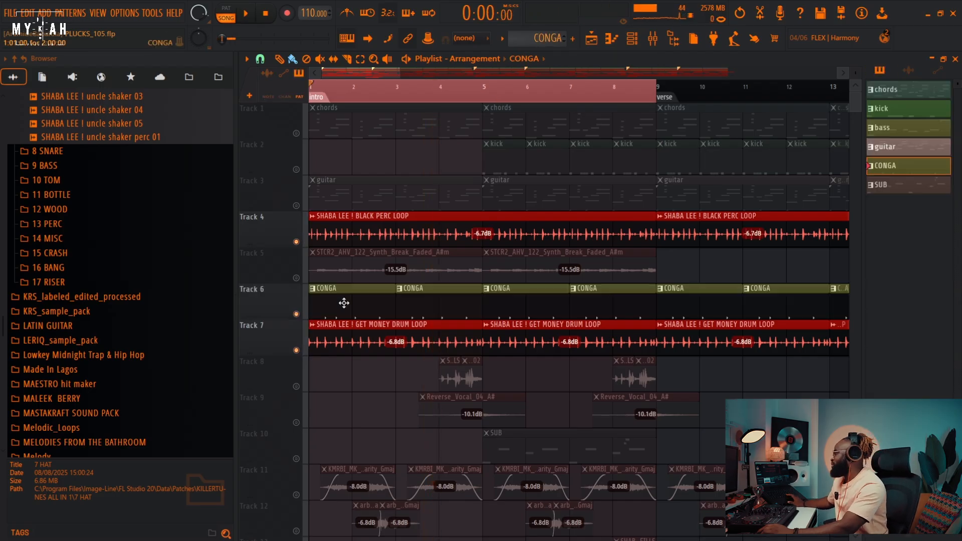
left_click(633, 43)
left_click(226, 9)
key("space")
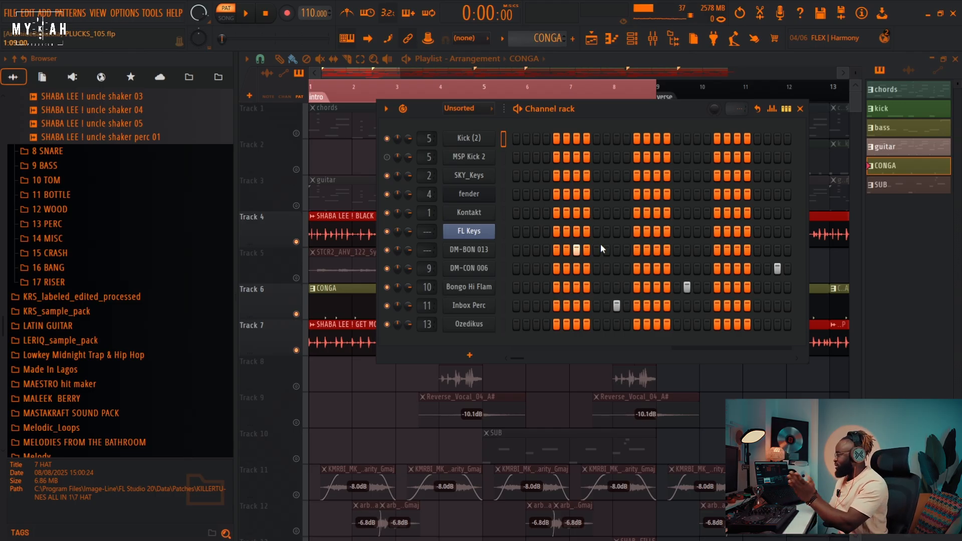
left_click(325, 73)
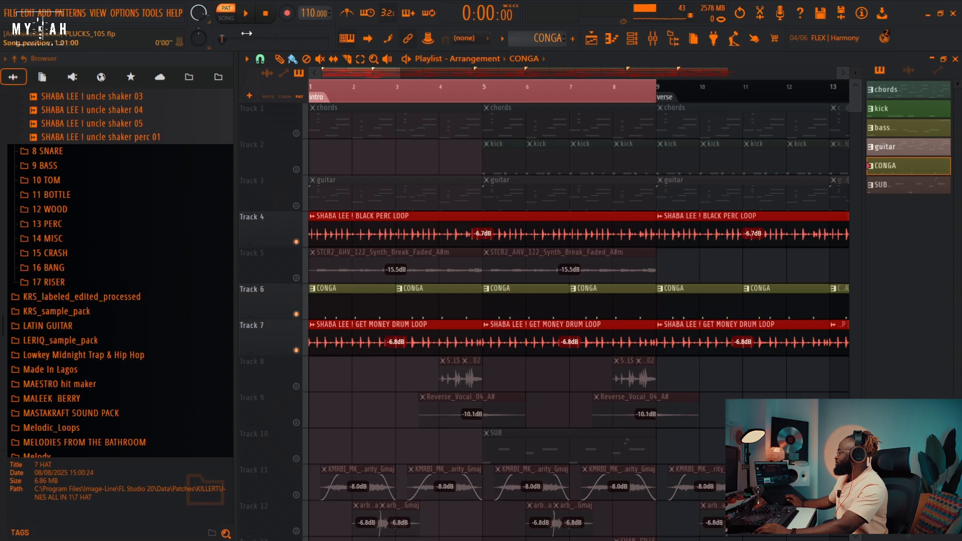
Step: Return to song mode and play the CONGA pattern together with the two percussion loops
left_click(227, 19)
key("space")
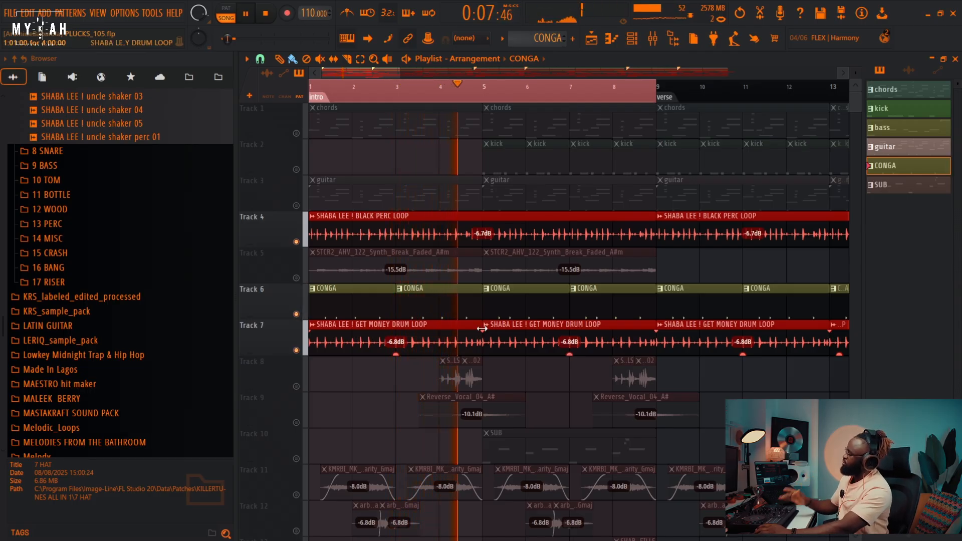
key("space")
Step: Unmute the SHABA LEE fills on Track 8 and play them from bar 4 with the percussion
left_click(445, 91)
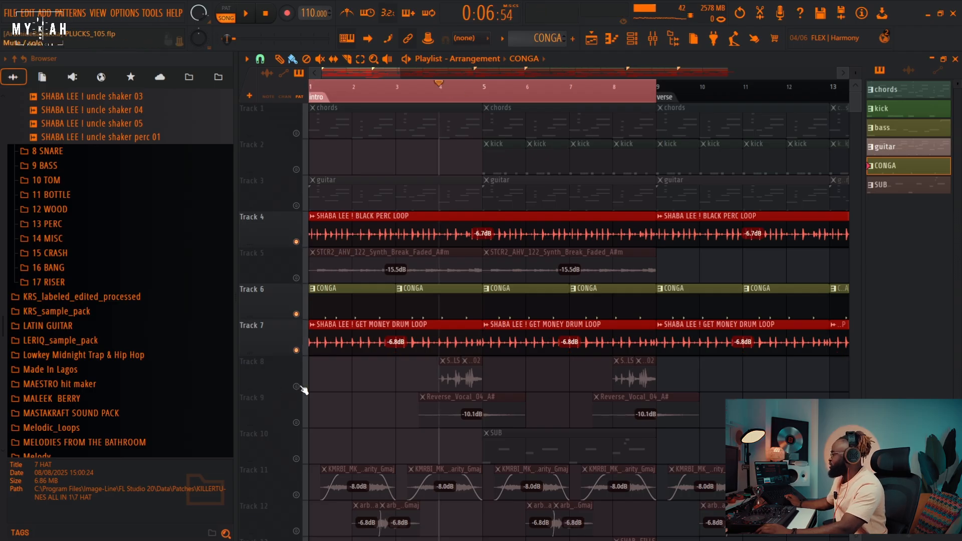
left_click(297, 387)
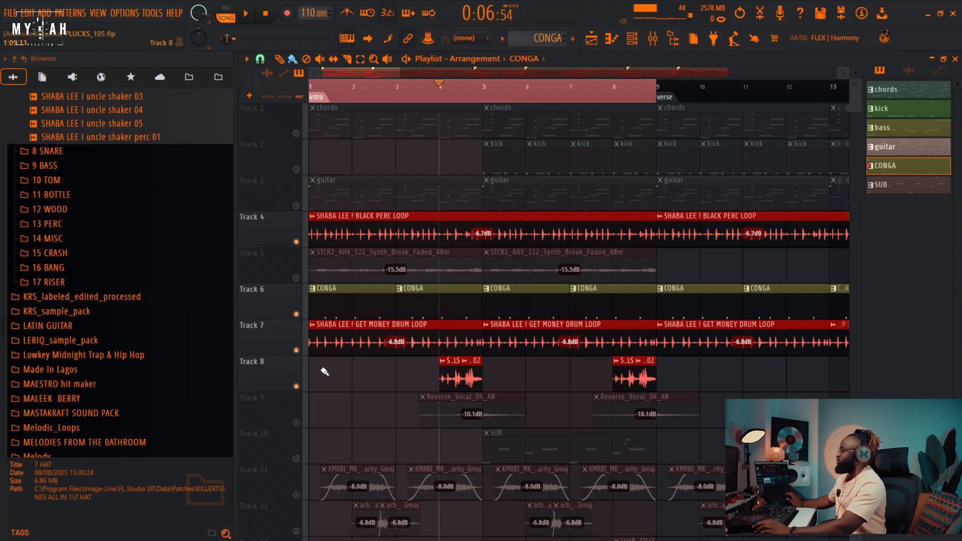
key("space")
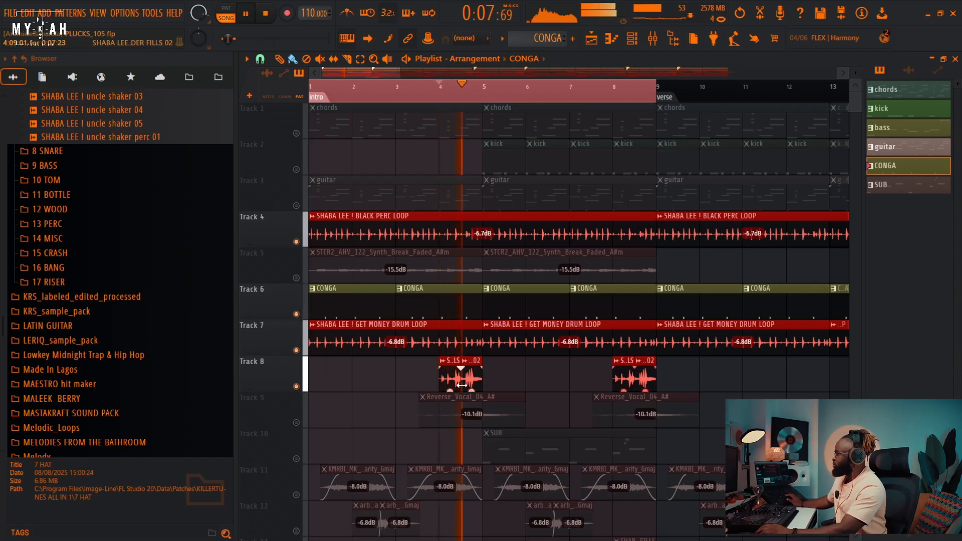
key("space")
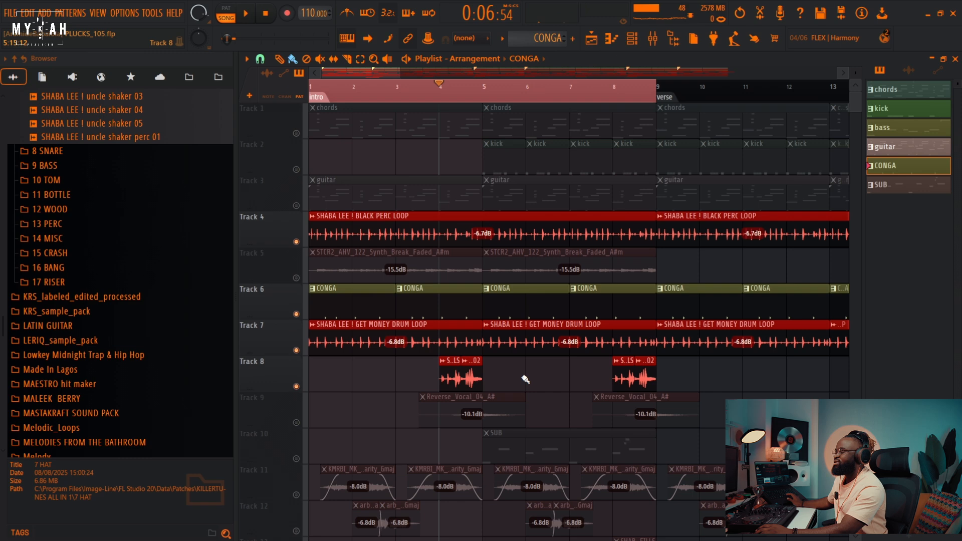
key("space")
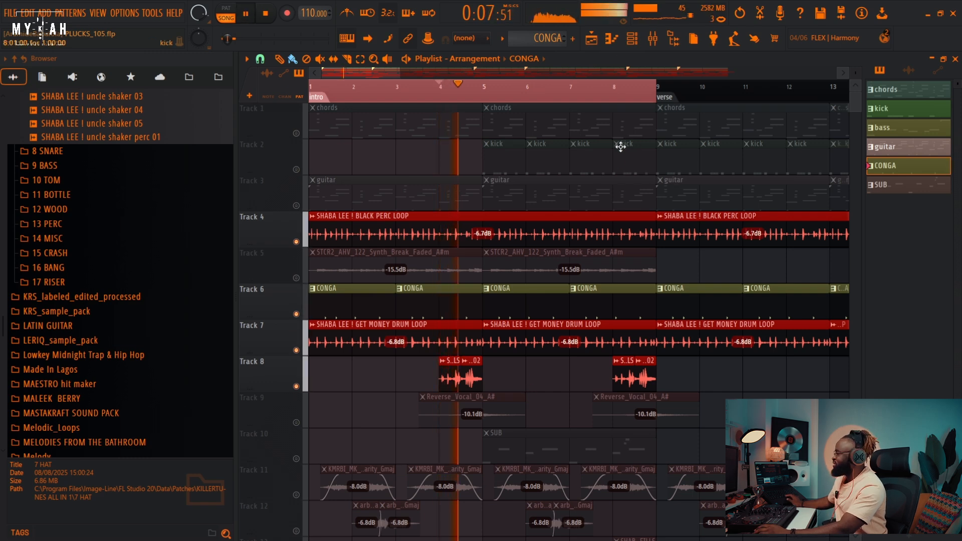
key("space")
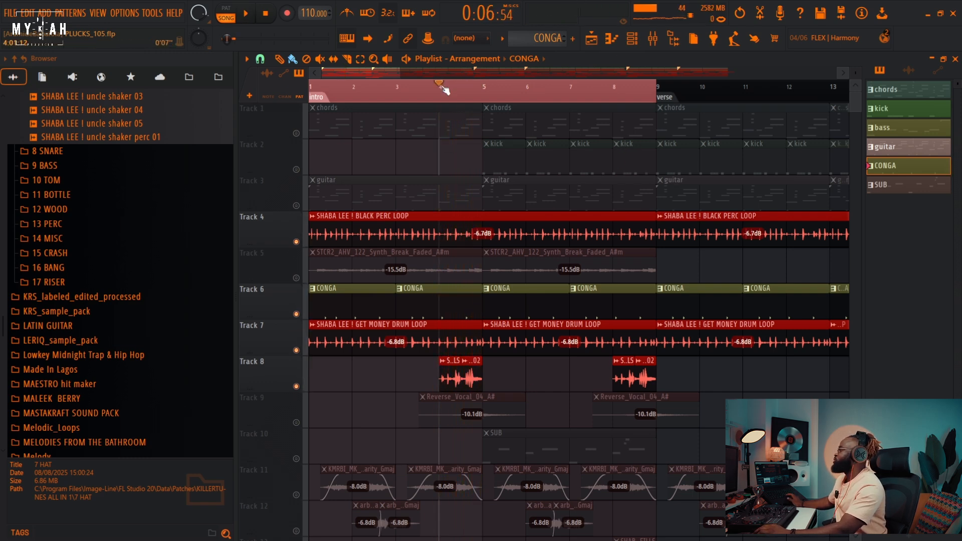
Step: Take a closer look at the two Track 8 fill clips at bar 4 while replaying that section
scroll(444, 89, "up", 3)
key("space")
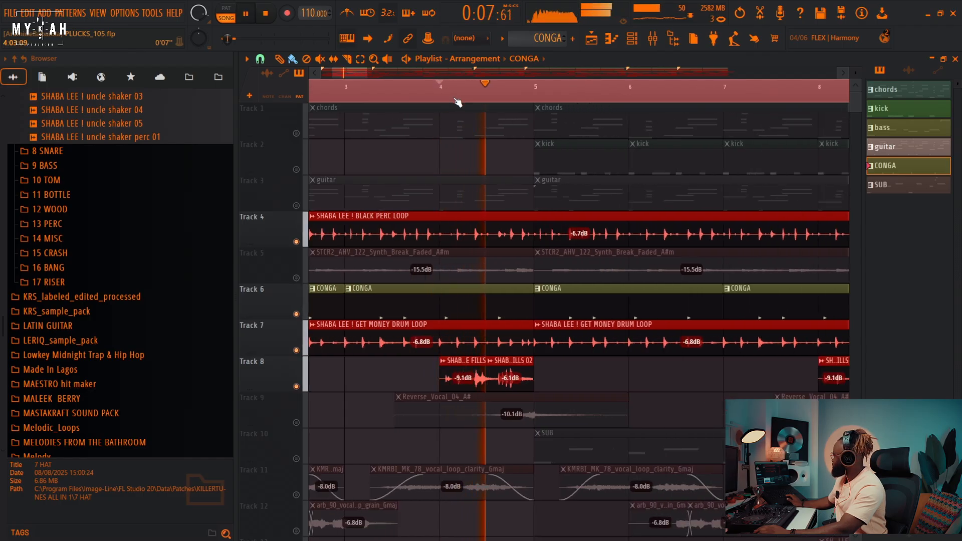
scroll(458, 102, "down", 2)
key("space")
key("space")
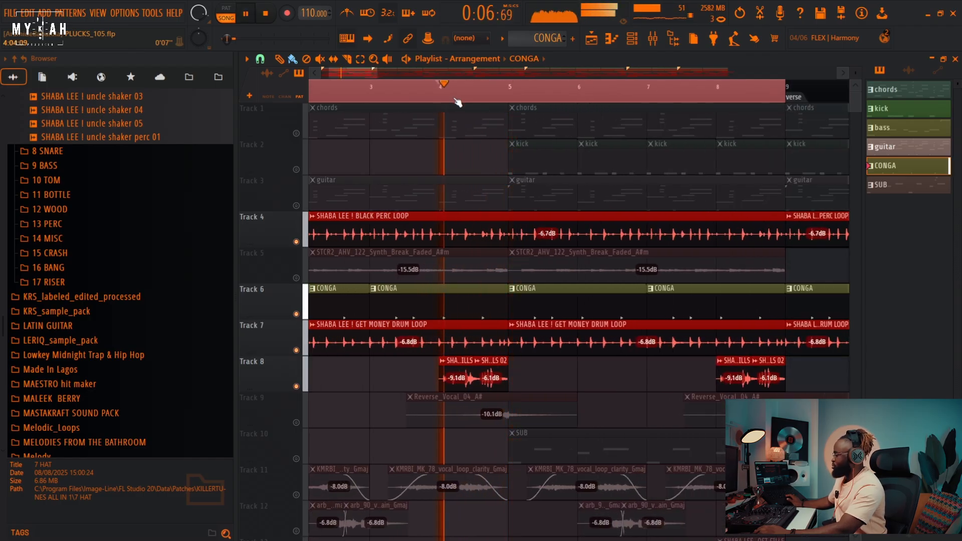
scroll(458, 103, "down", 5)
key("space")
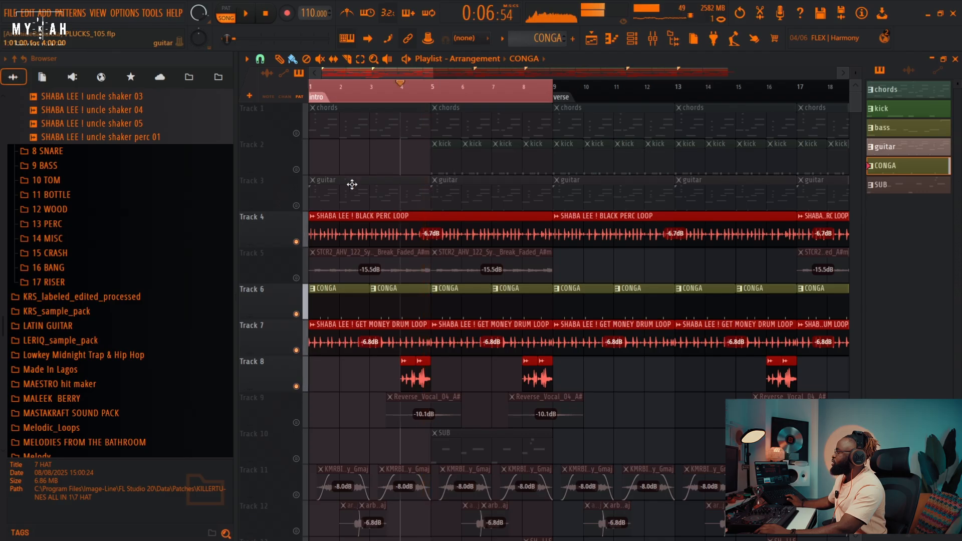
Step: Unmute the kick pattern on Track 2 and play the arrangement from bar 5
left_click(296, 170)
left_click(440, 99)
key("space")
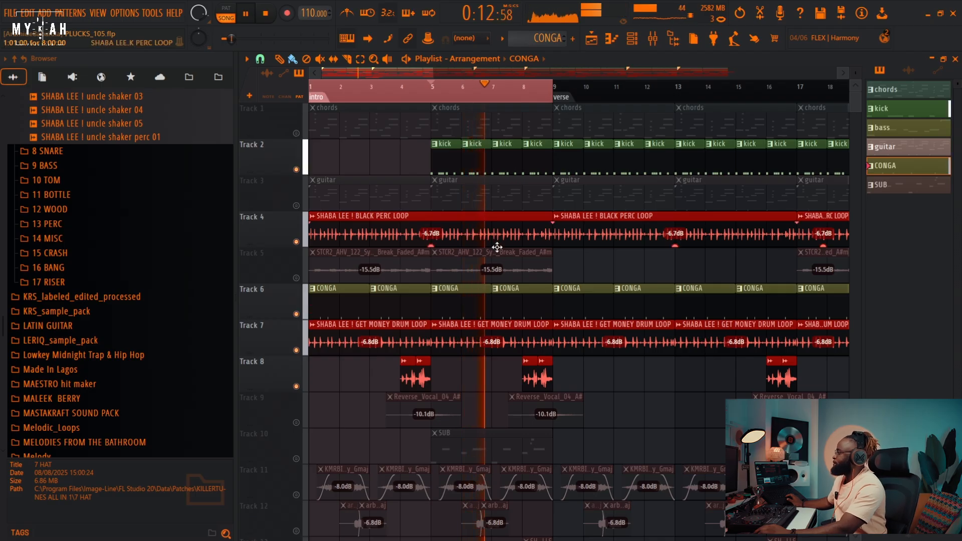
Step: Unmute the SHABA LEE ! SOFT FILLS on Track 13 and listen to them at the end of the intro
scroll(488, 231, "down", 5)
scroll(510, 283, "down", 2)
left_click(296, 314)
scroll(552, 325, "up", 4)
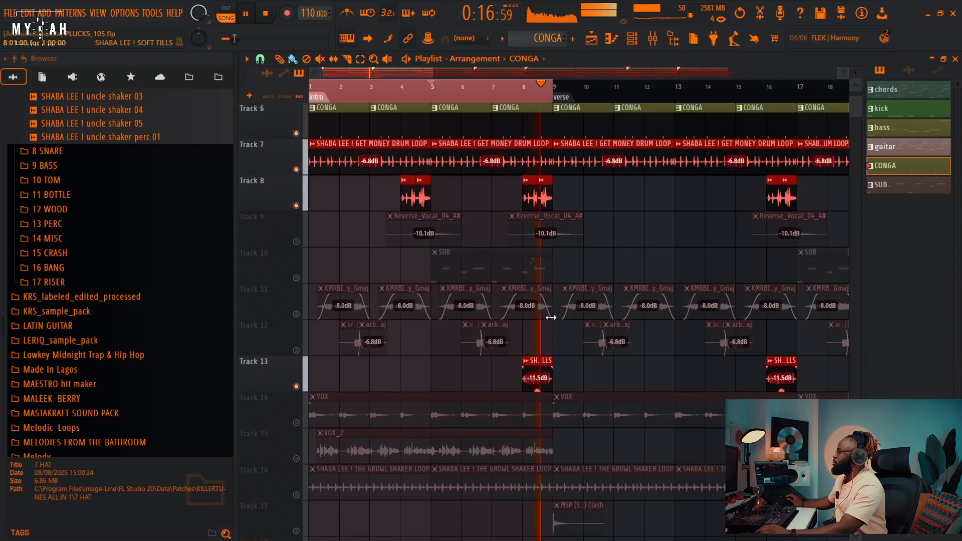
key("space")
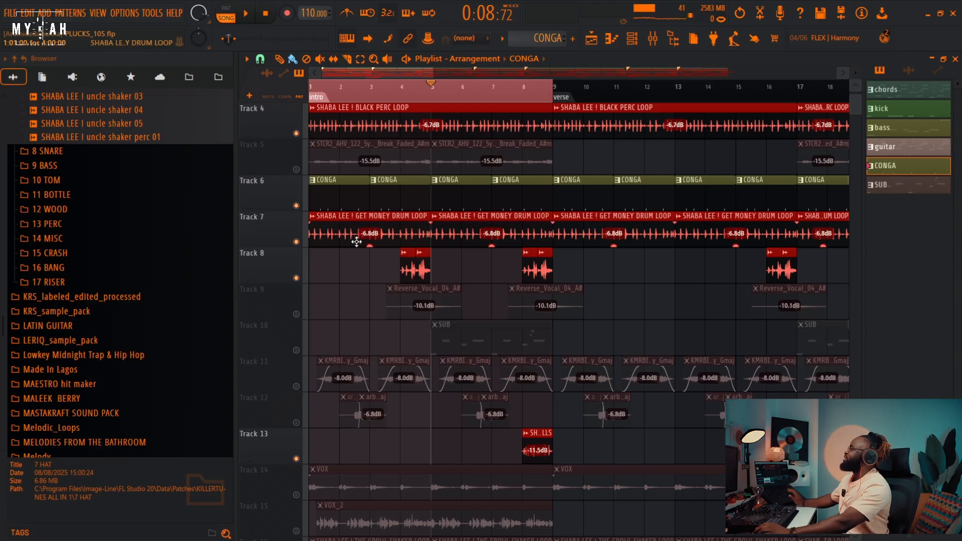
Step: Unmute the chords on Track 1 and guitar on Track 3, and play the intro from the start with the drums
scroll(366, 241, "up", 3)
left_click(296, 133)
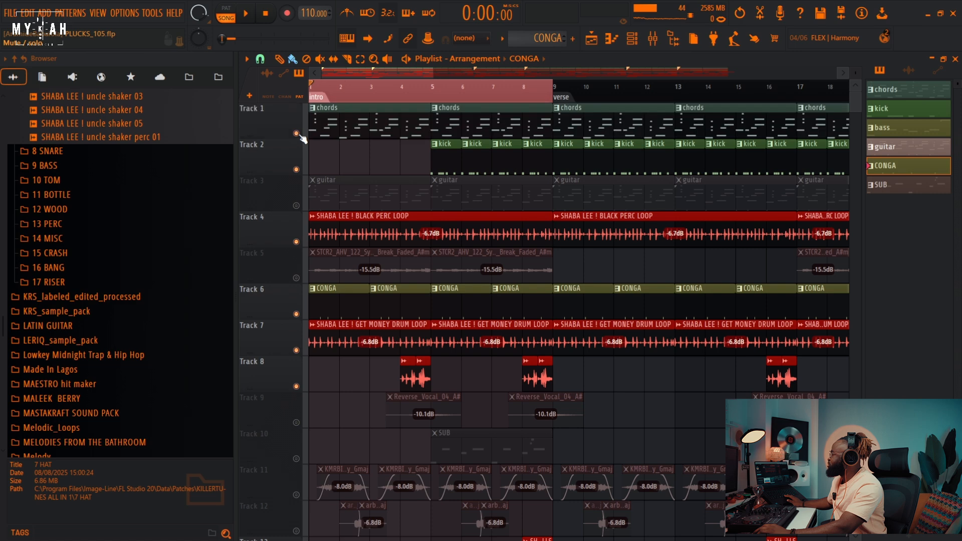
left_click(296, 206)
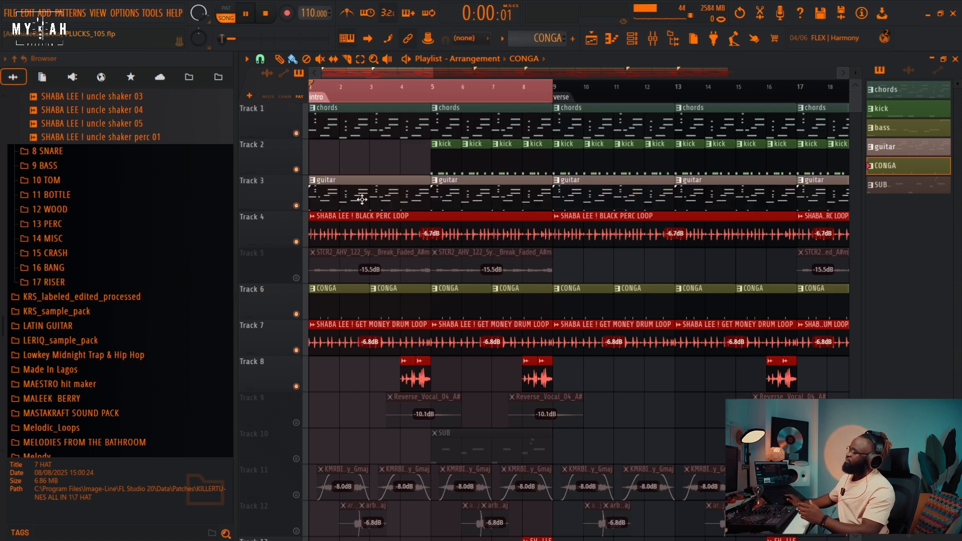
key("space")
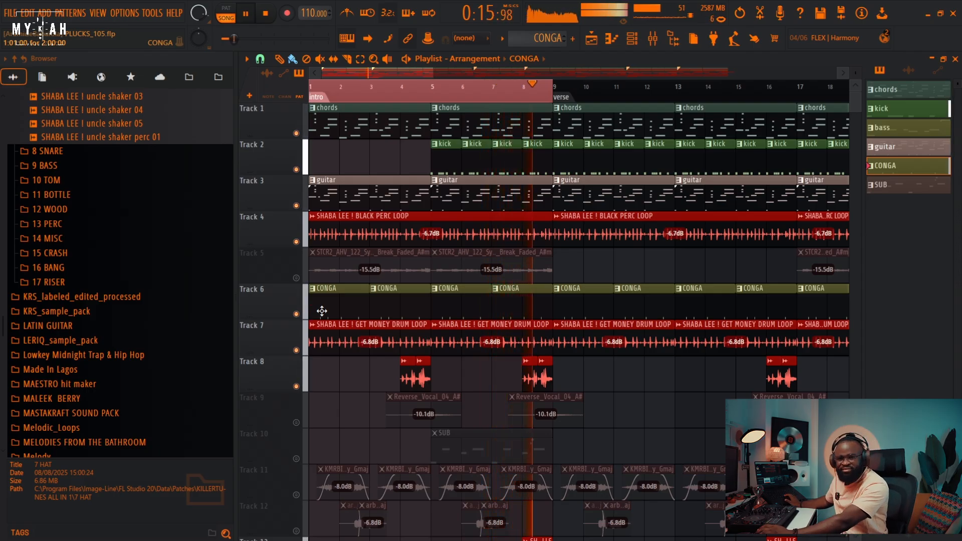
key("space")
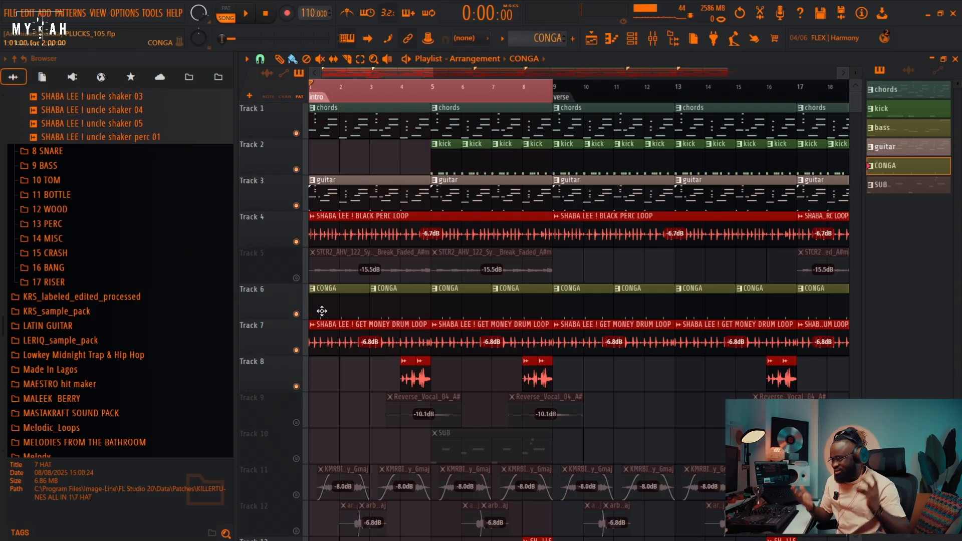
Step: Solo the KMRBI_MK_78 vocal loop clips on Track 11 and add the arb_90 vocal loop clips on Track 12
scroll(558, 337, "down", 6)
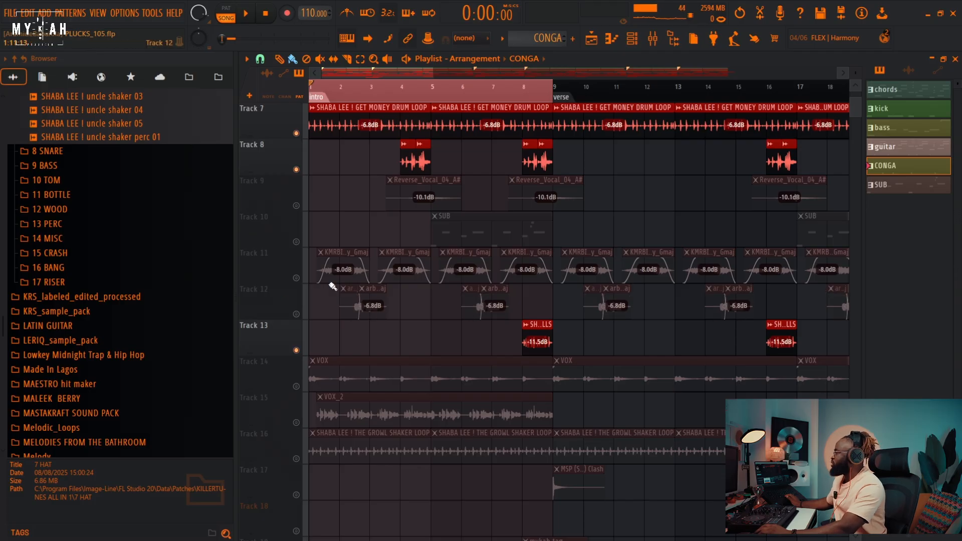
left_click(296, 278, "ctrl")
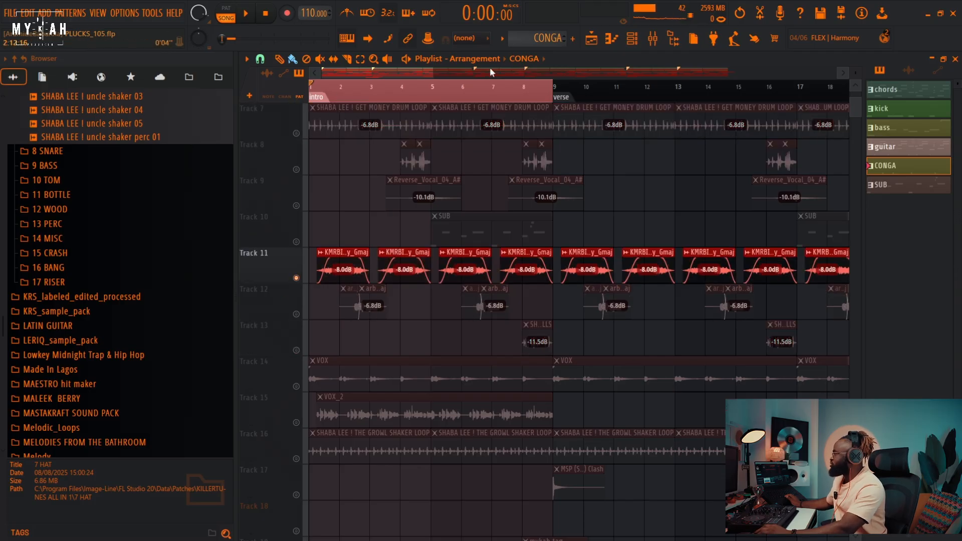
left_click_drag(435, 74, 382, 96)
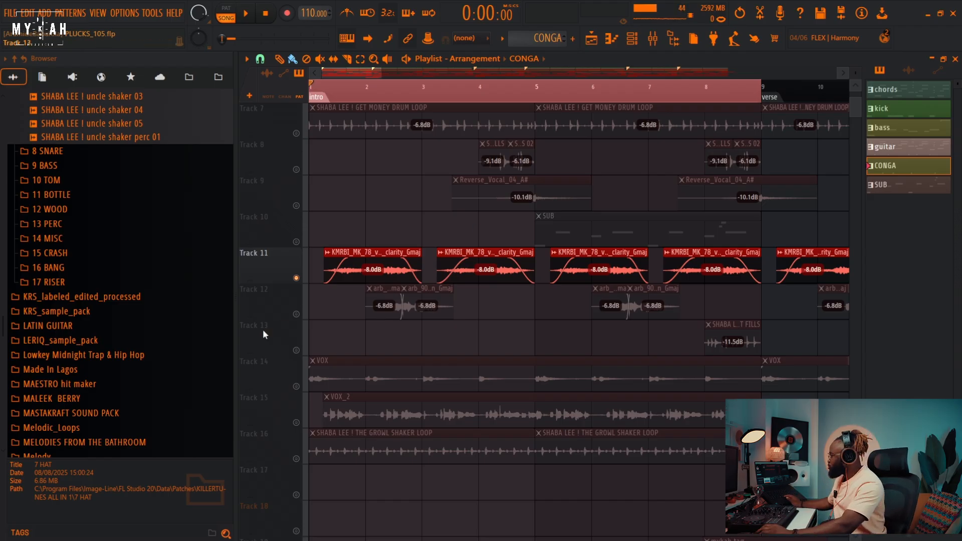
left_click(296, 315)
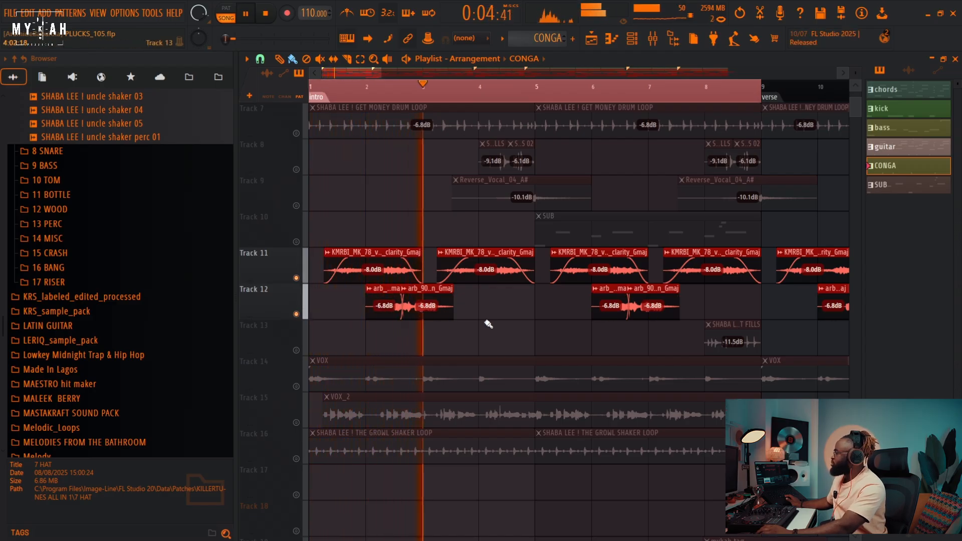
Step: Unmute the chords on Track 1 and guitar on Track 3, and play the intro with the Track 11 and 12 vocal loops
scroll(502, 321, "up", 2)
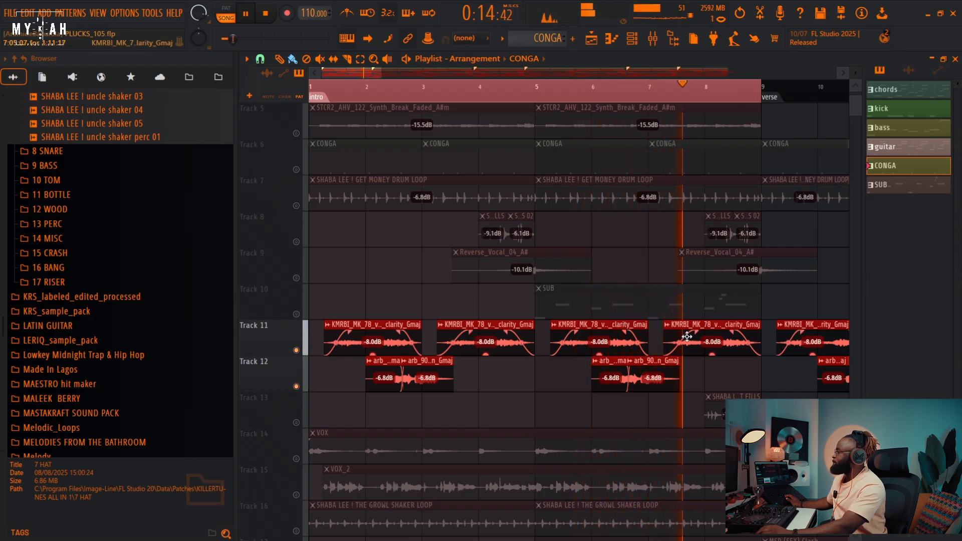
scroll(682, 346, "up", 2)
scroll(550, 326, "up", 2)
key("space")
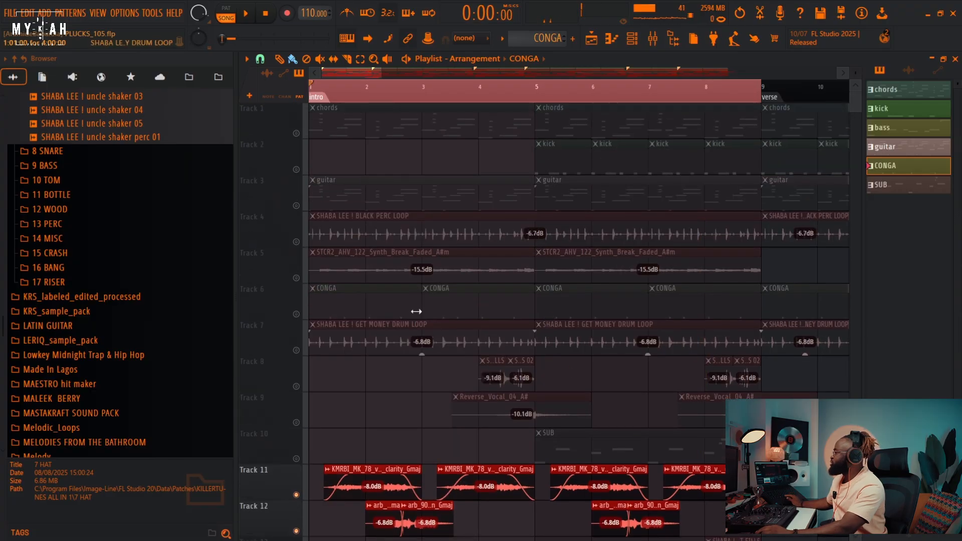
left_click(297, 134)
left_click(296, 206)
key("space")
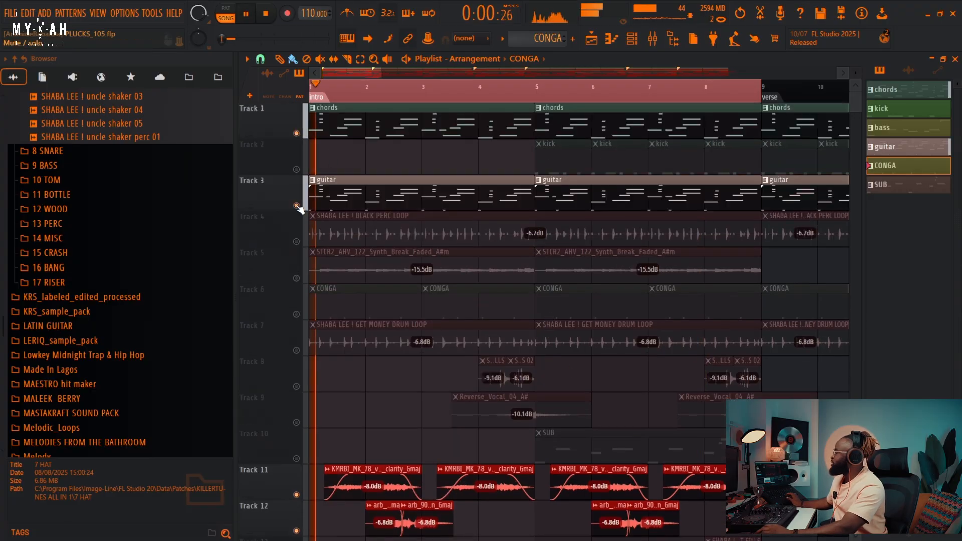
scroll(473, 322, "down", 2)
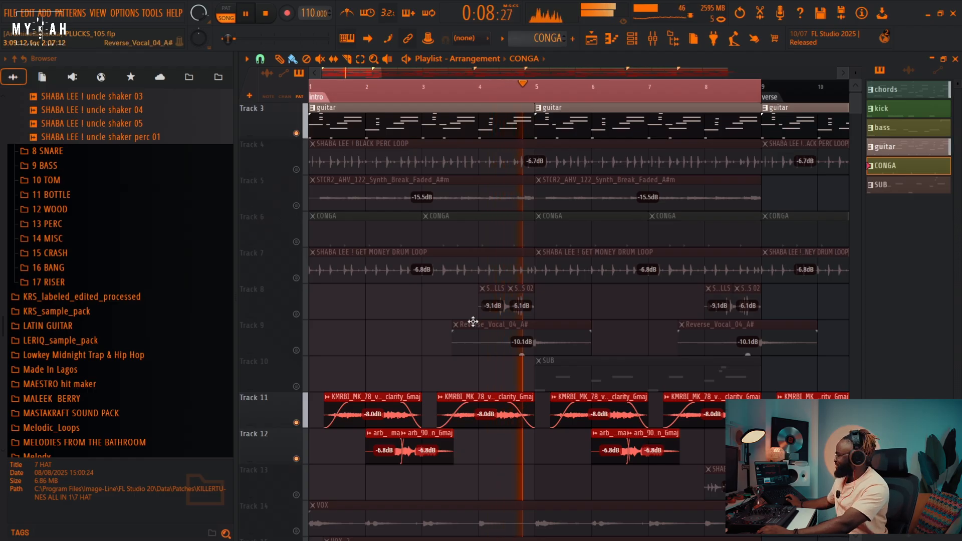
scroll(588, 393, "down", 4)
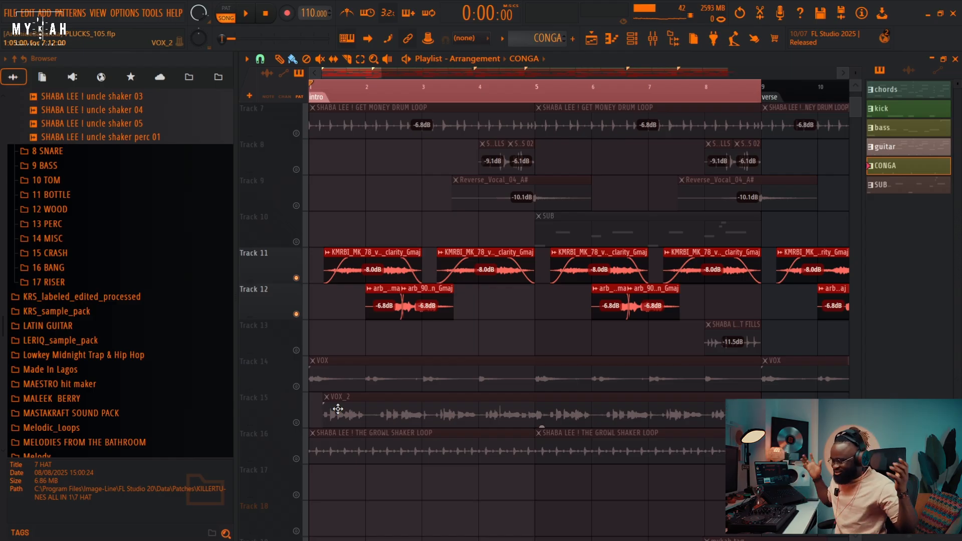
Step: Unmute the VOX_2 clip on Track 15 and play the intro from the start
left_click(296, 423)
key("space")
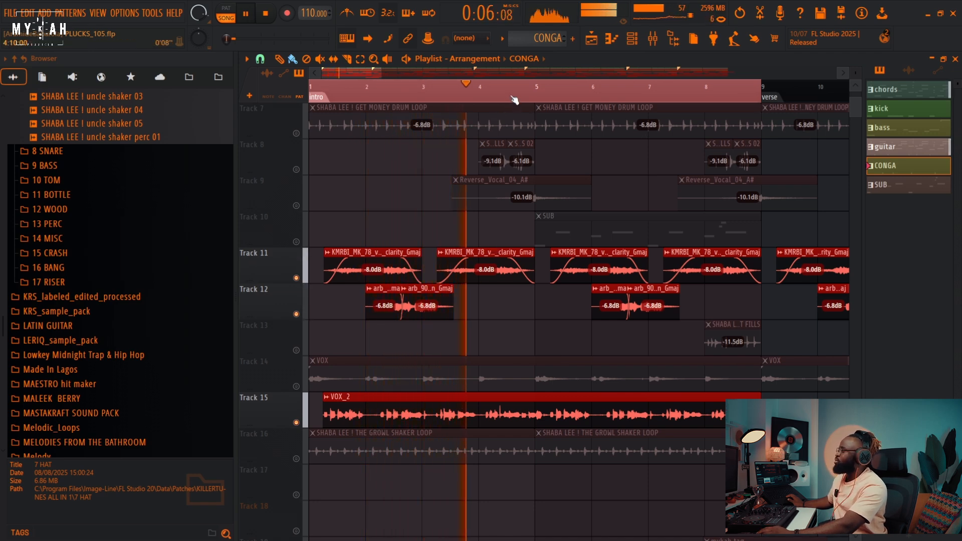
scroll(516, 99, "down", 1)
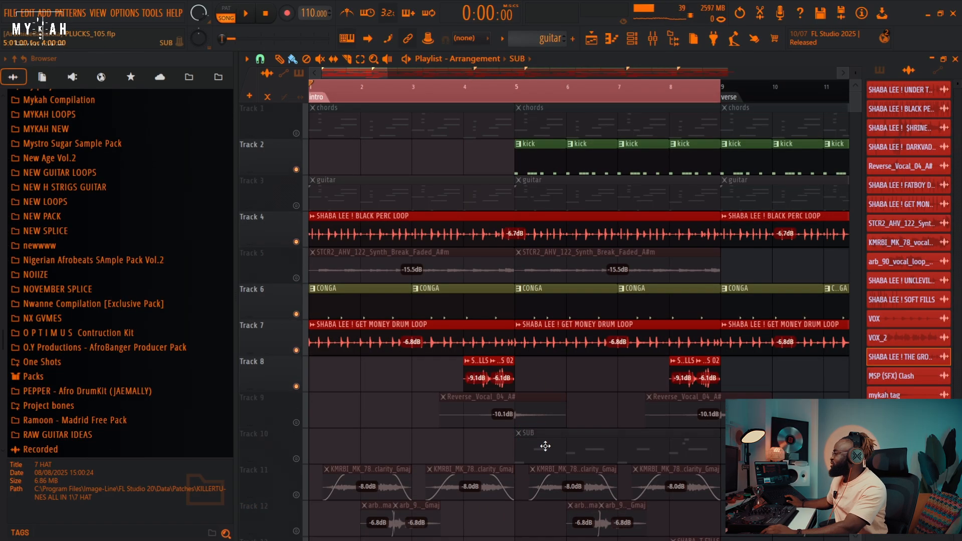
Step: Select the SUB pattern and inspect the Trilian instrument loaded on its Ozedikus channel
left_click(546, 446)
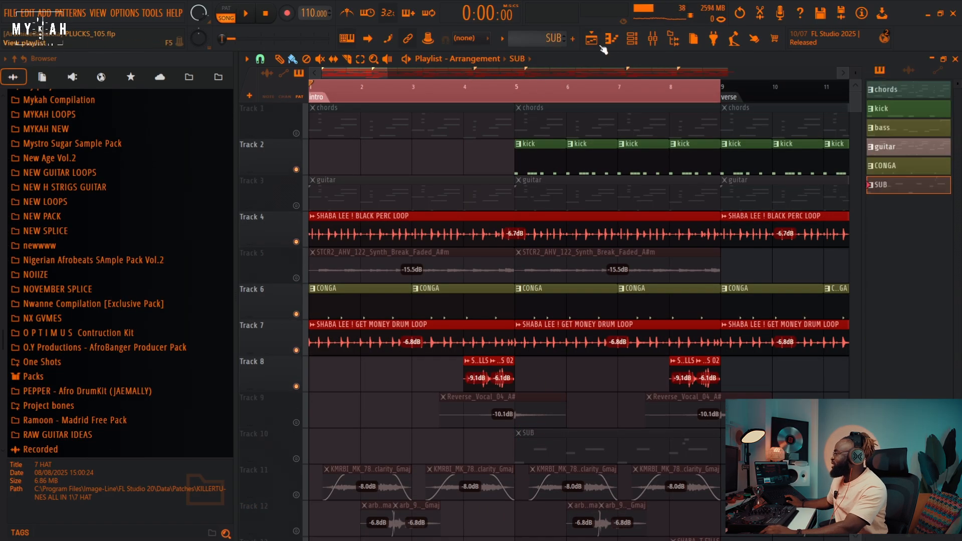
left_click(633, 44)
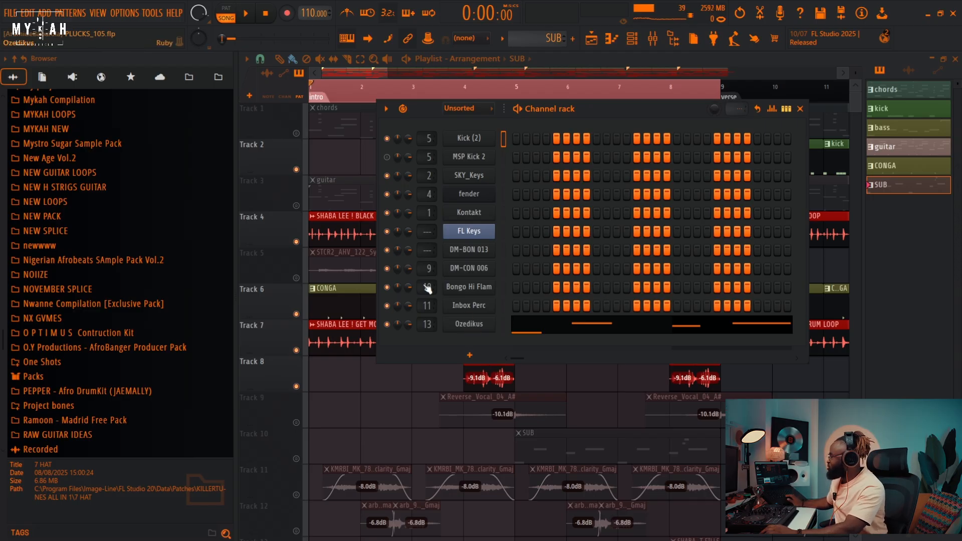
left_click(469, 324)
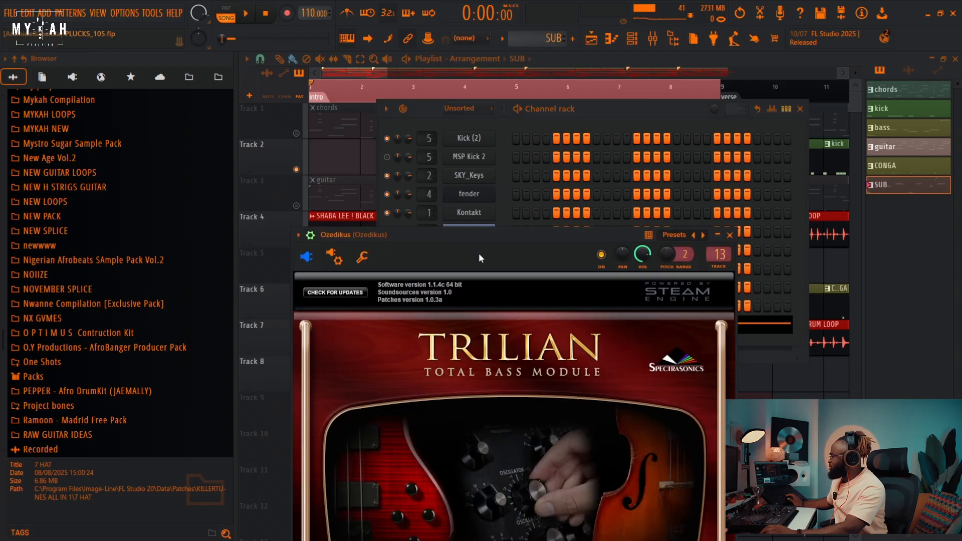
left_click_drag(477, 237, 531, 144)
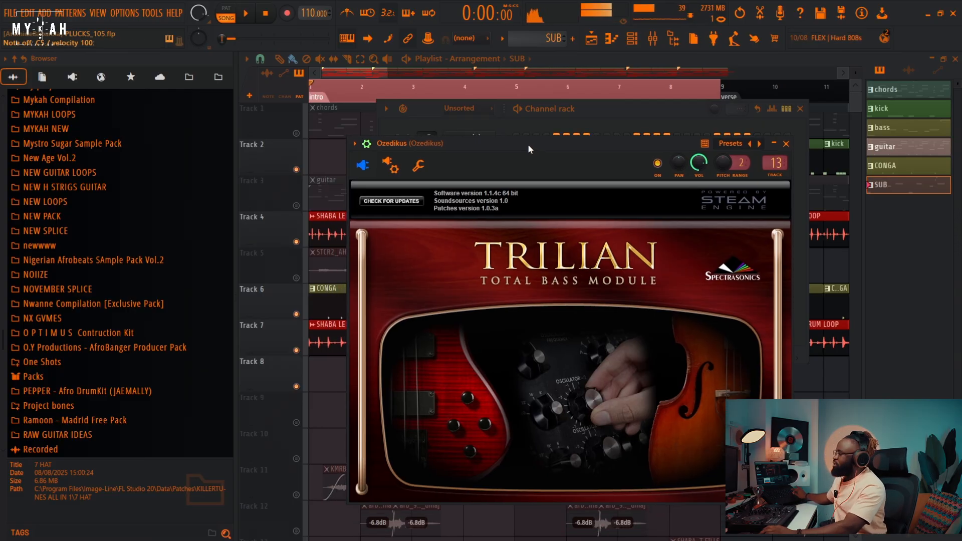
left_click(375, 76)
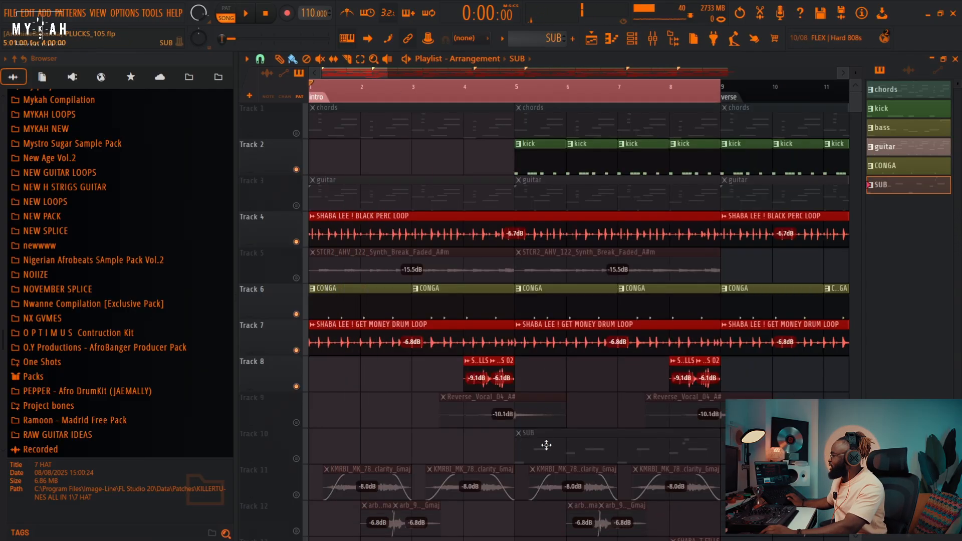
left_click(639, 45)
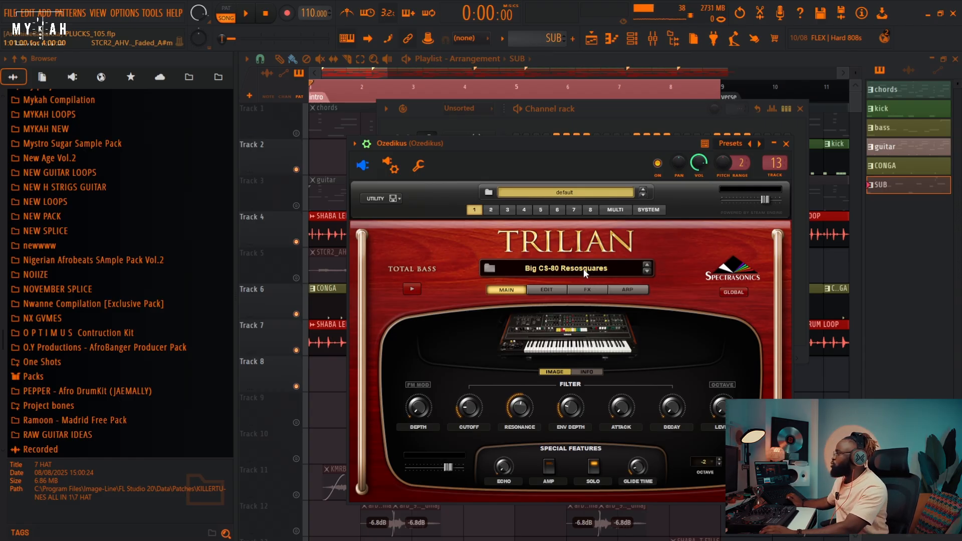
Step: Unmute the SUB pattern on Track 10 and play it from bar 5 while viewing its Ozedikus notes in the piano roll
left_click(614, 43)
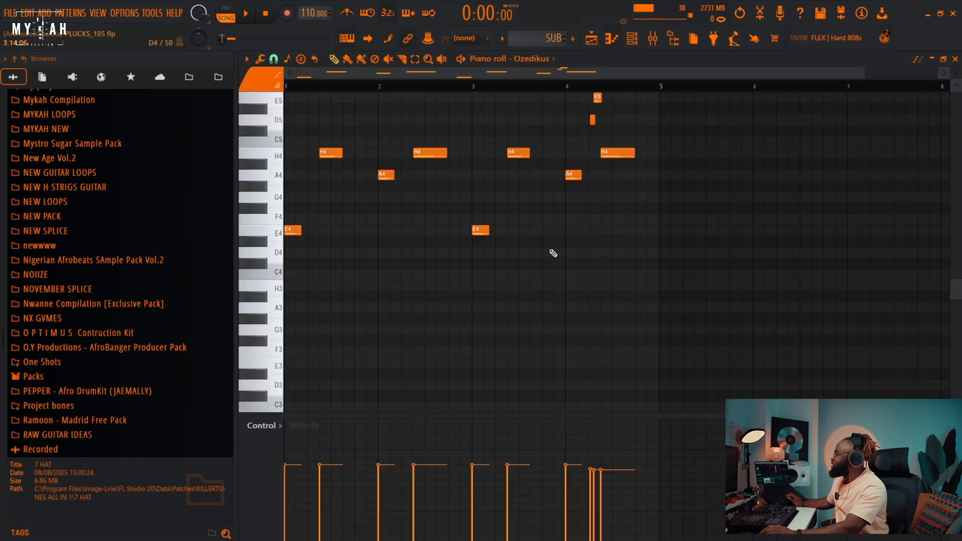
key("space")
left_click(593, 45)
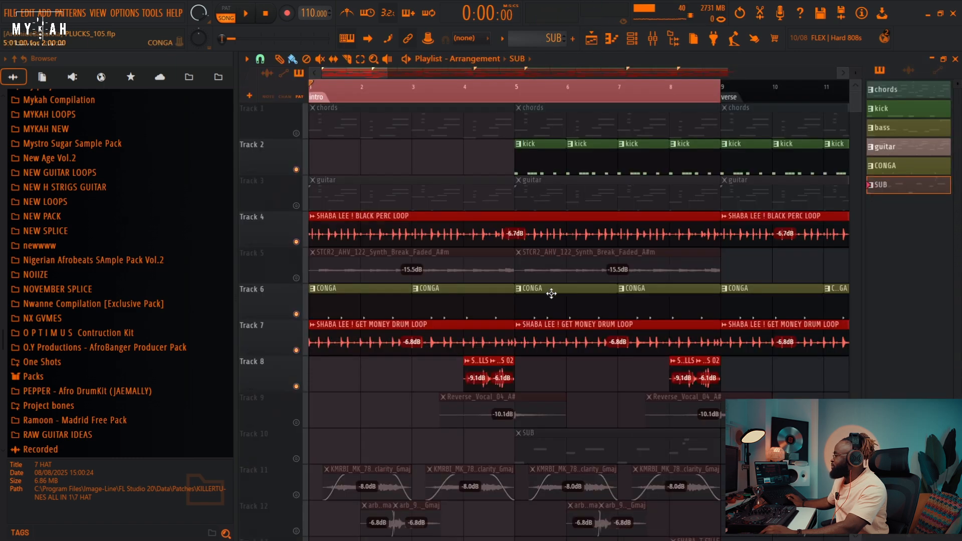
left_click(297, 460)
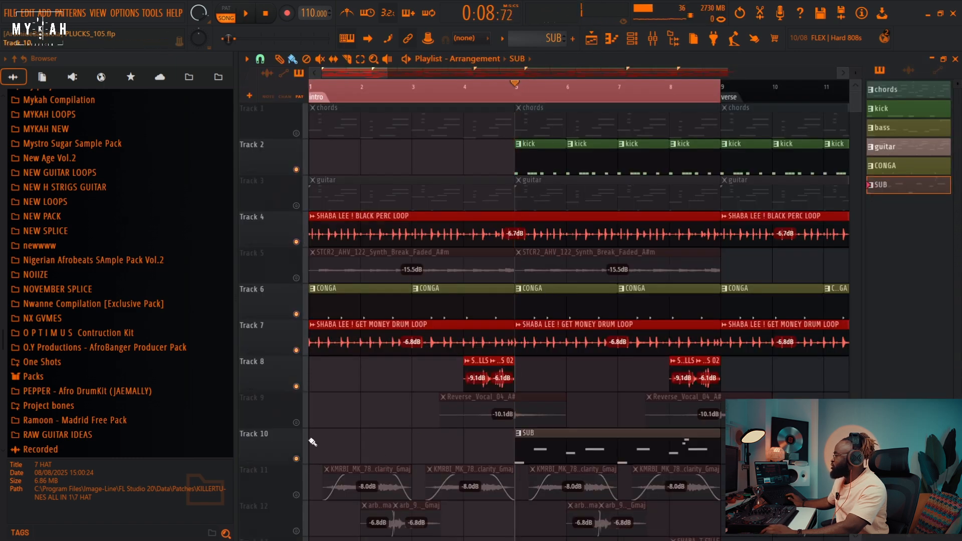
left_click(612, 44)
key("space")
scroll(354, 316, "up", 3)
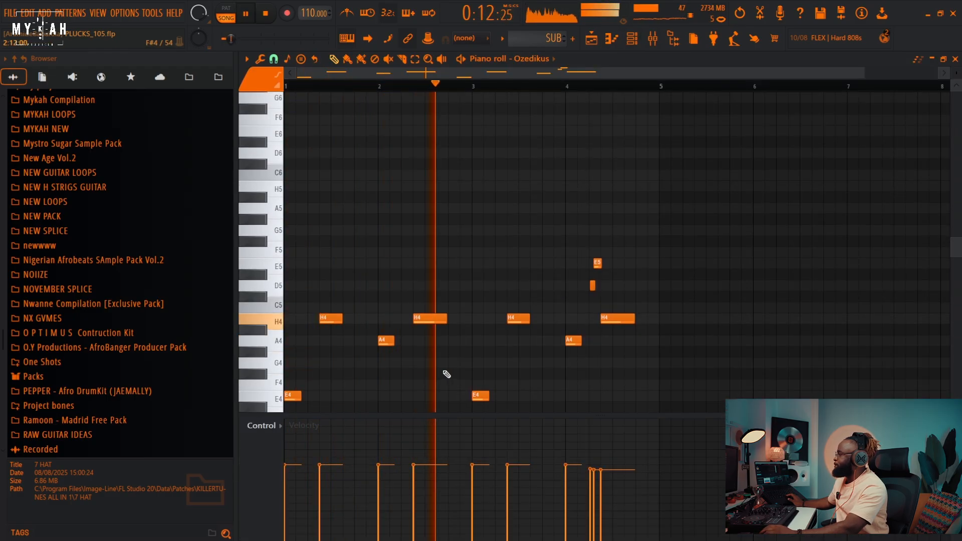
scroll(503, 372, "down", 3)
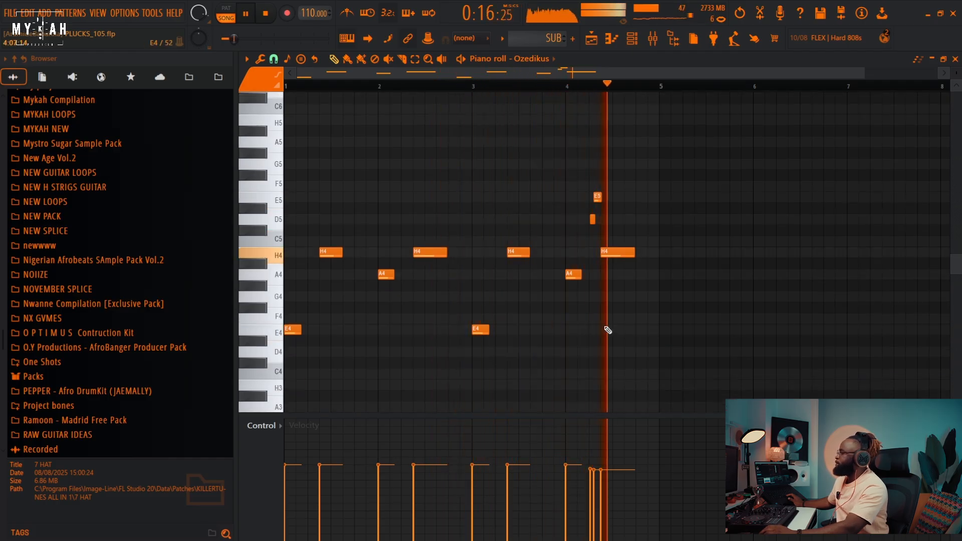
key("space")
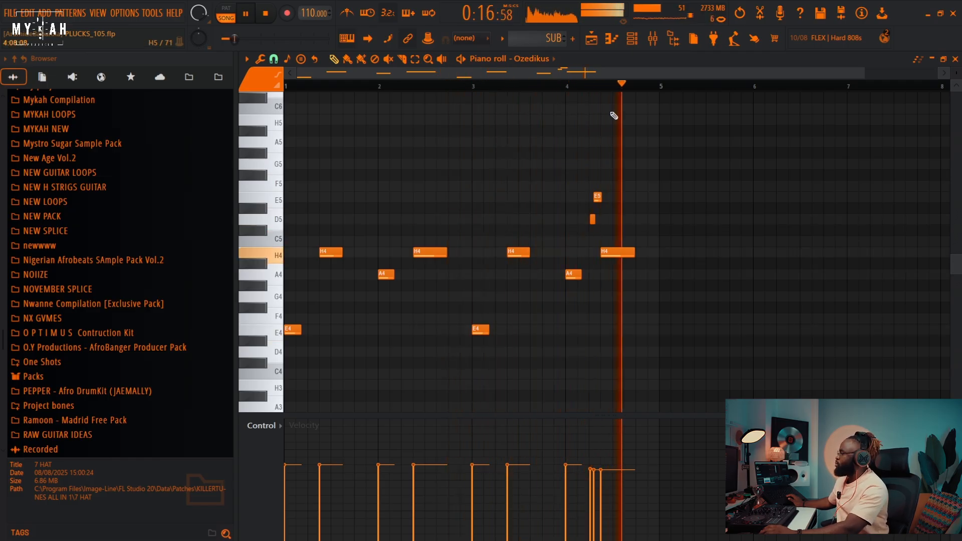
key("space")
key("F5")
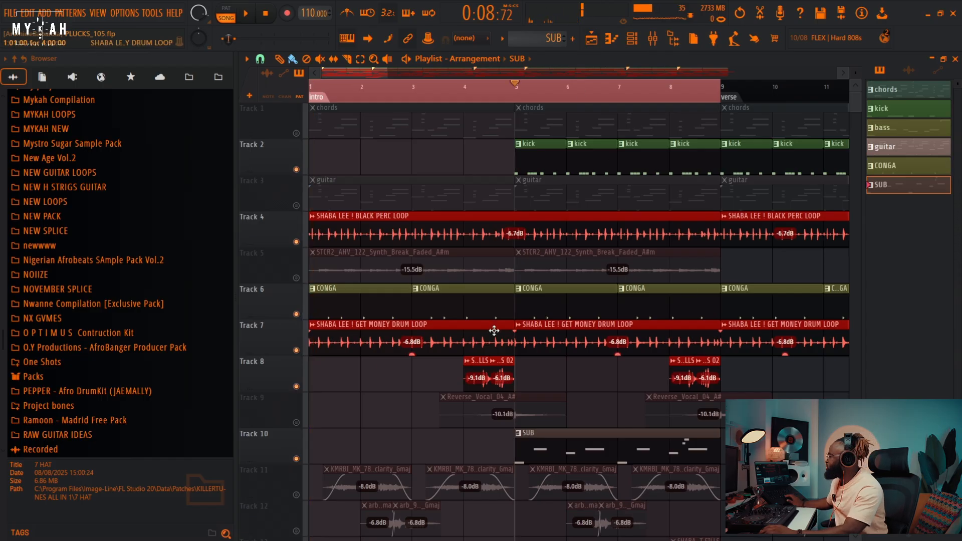
scroll(552, 275, "down", 10)
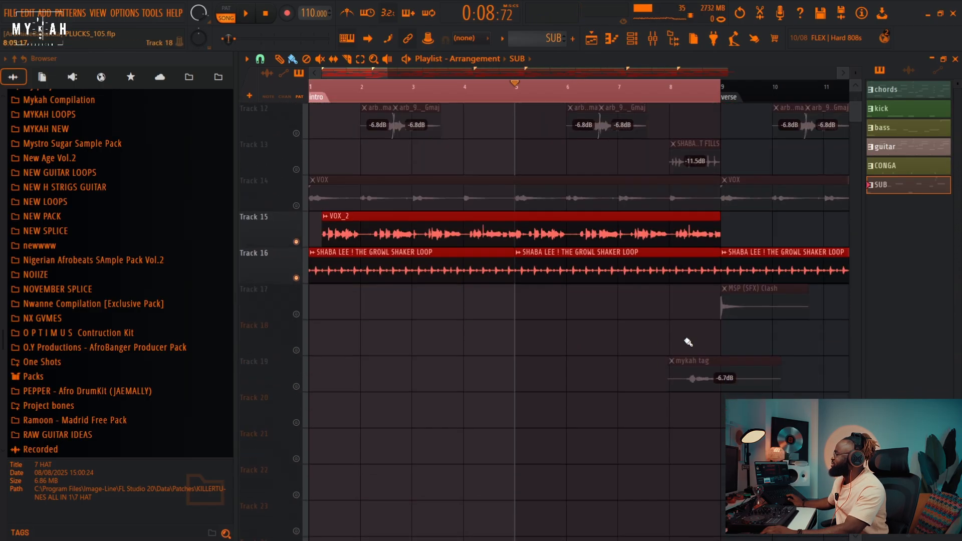
scroll(486, 362, "up", 5)
scroll(486, 363, "up", 4)
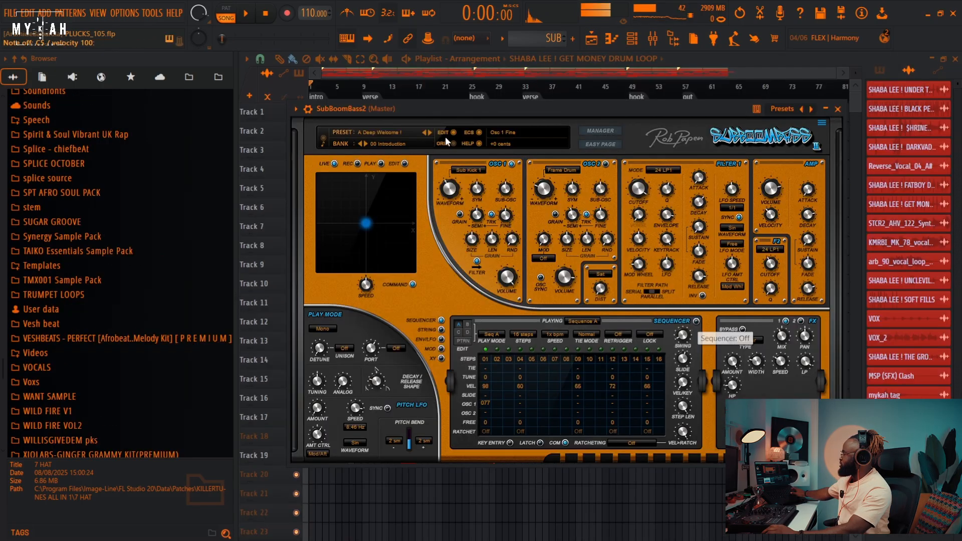
Step: Close SubBoomBass2, solo the chords on Track 1 and play from the verse at bar 9
key("Escape")
left_click(364, 95)
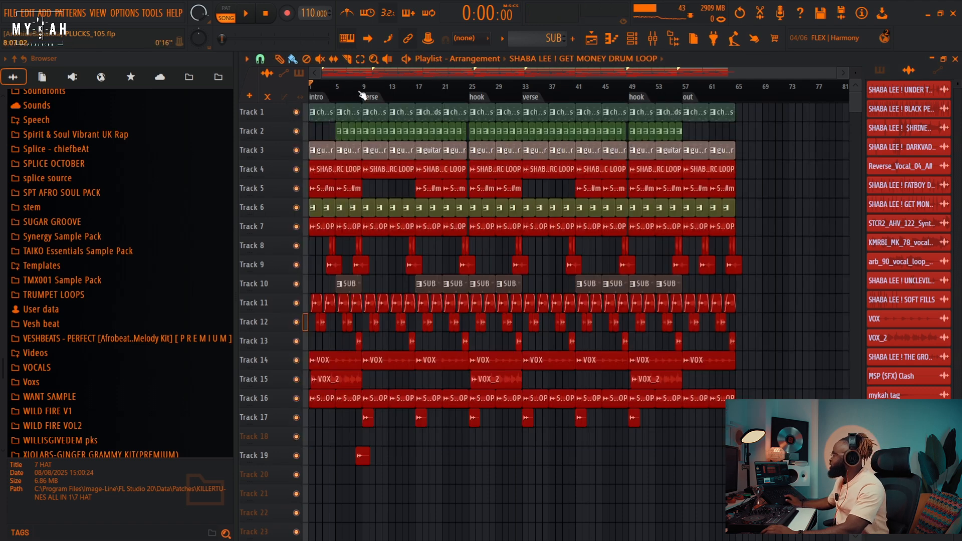
scroll(382, 85, "up", 4)
key("space")
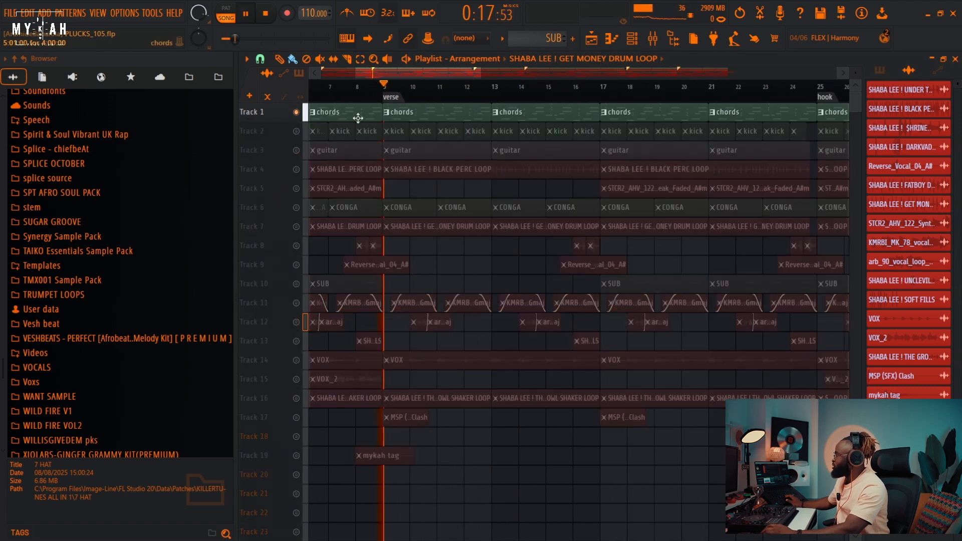
Step: Open the verse's chords pattern in the piano roll and listen to its SKY_Keys notes
double_click(397, 112)
scroll(281, 246, "up", 4)
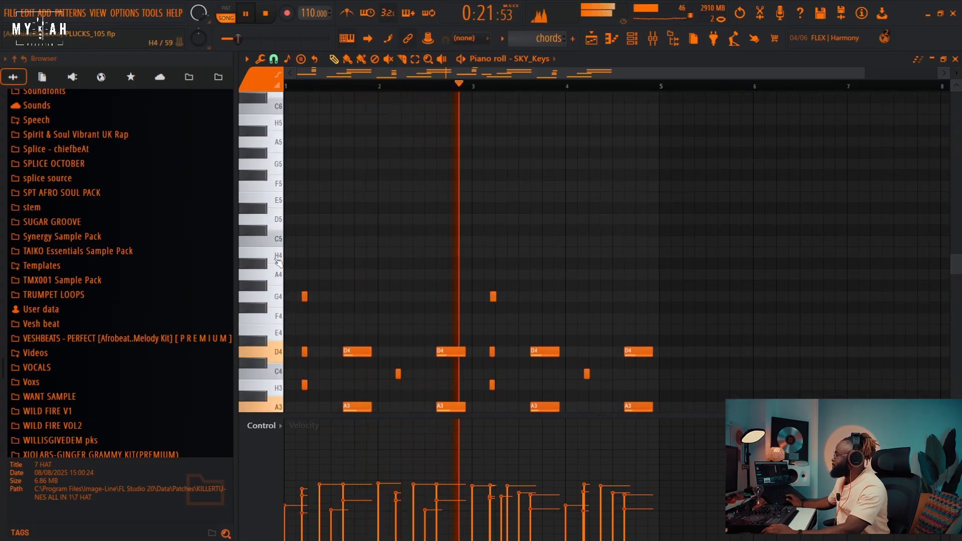
key("space")
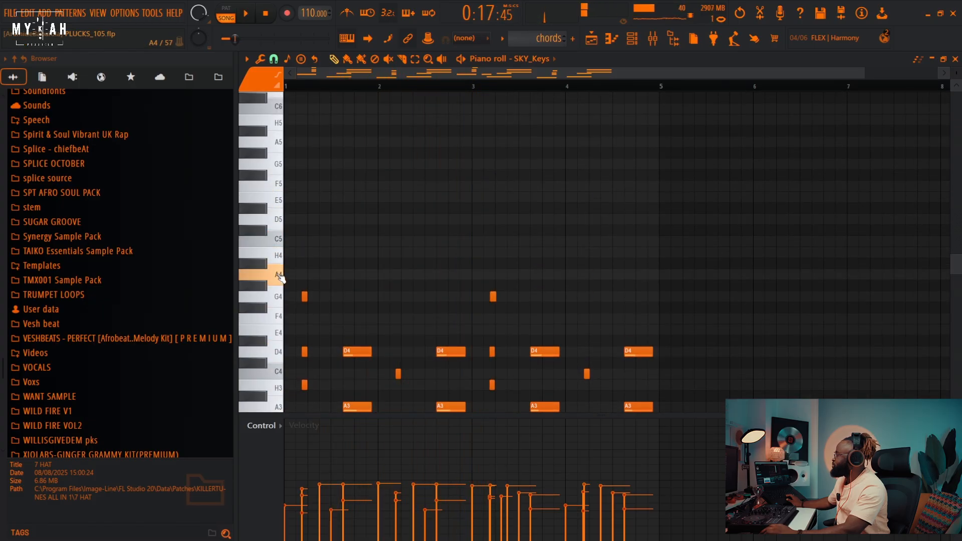
Step: Draw a SubBoomBass2 bass line in the bass pattern with E5 and H5 in bar 1 and A5 and H5 in bar 2
scroll(282, 305, "down", 3)
key("space")
left_click_drag(331, 208, 314, 240)
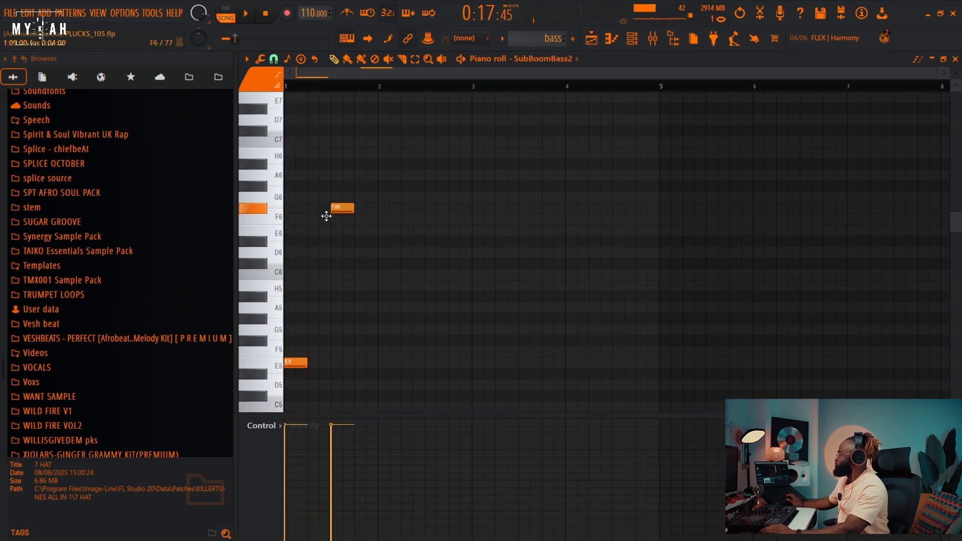
key("space")
key("space")
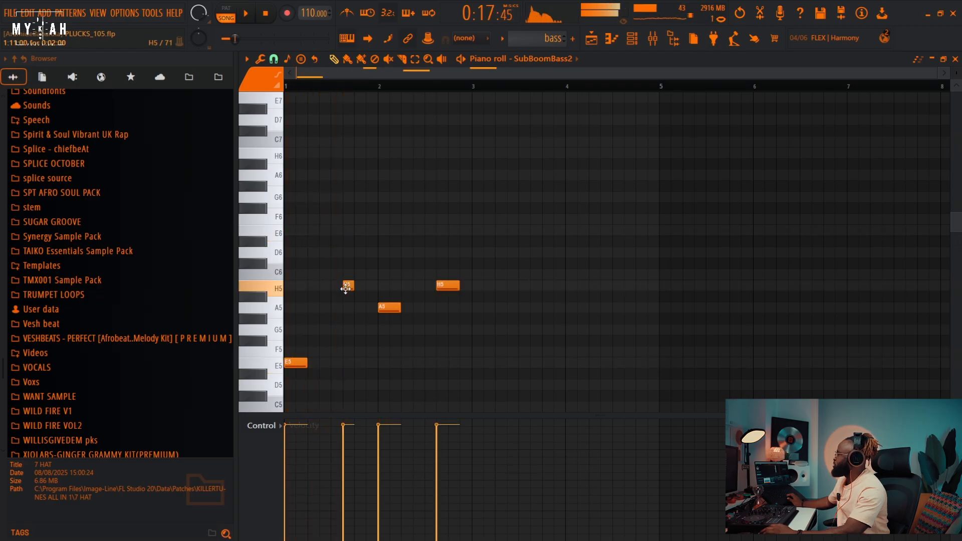
key("space")
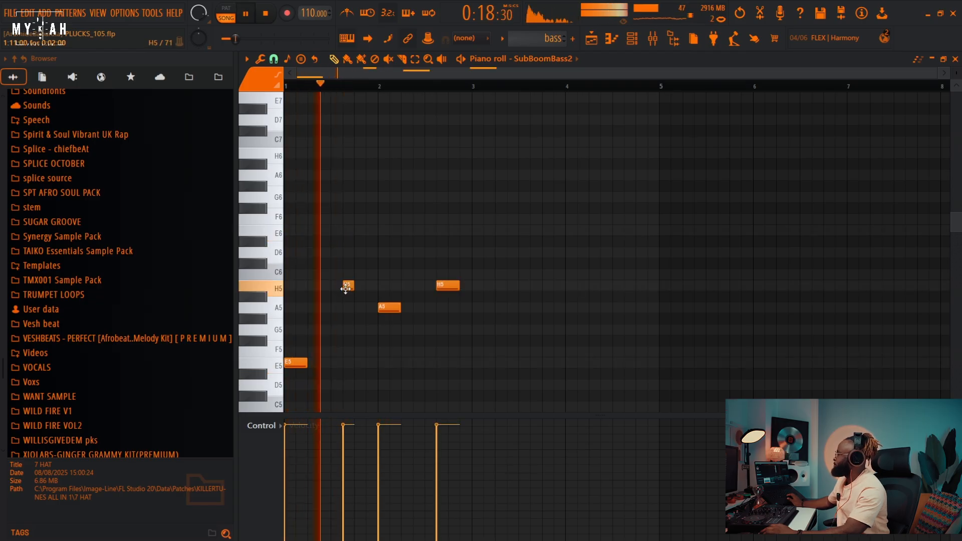
left_click_drag(354, 287, 365, 287)
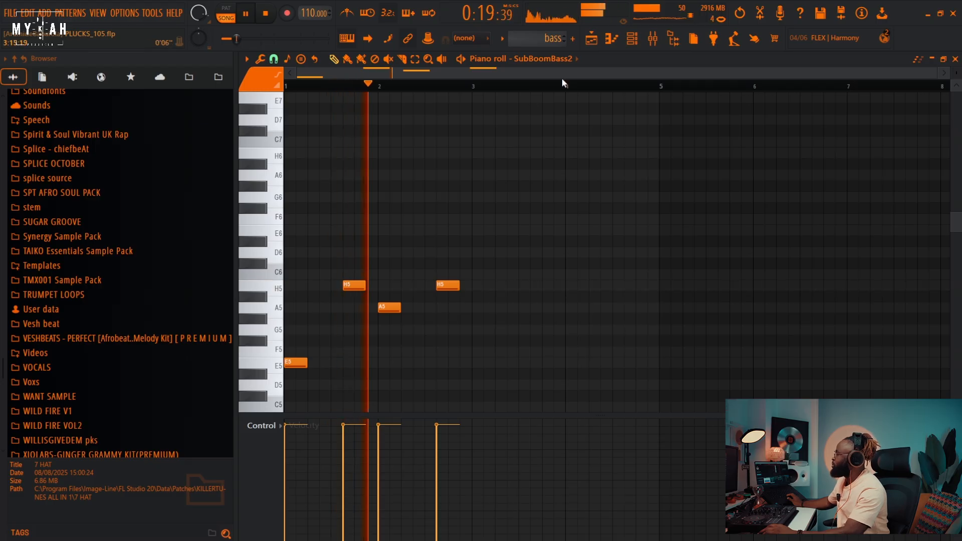
Step: Add short H5 and E6 notes to bar 1 and short A6 and A5 notes to bar 2 of the bass line
left_click(632, 40)
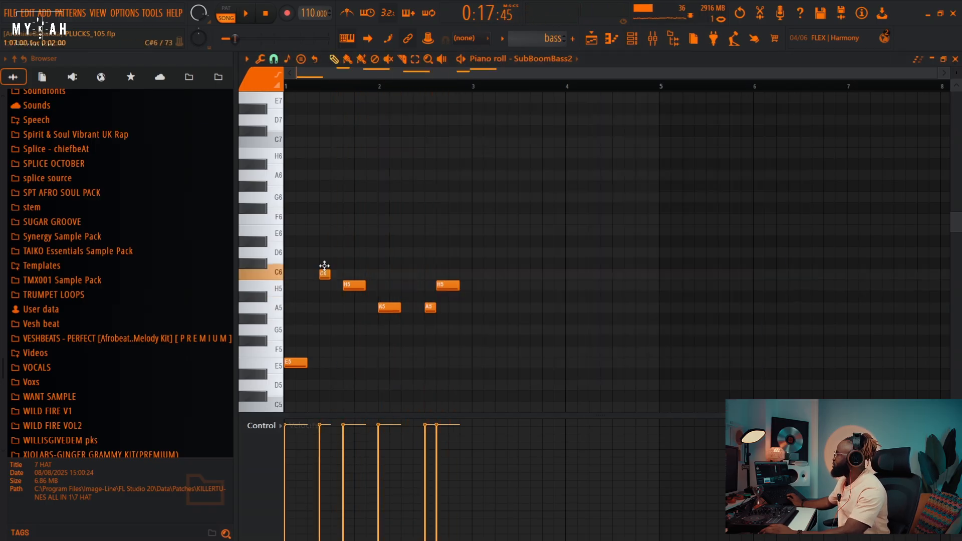
left_click_drag(323, 272, 334, 242)
key("space")
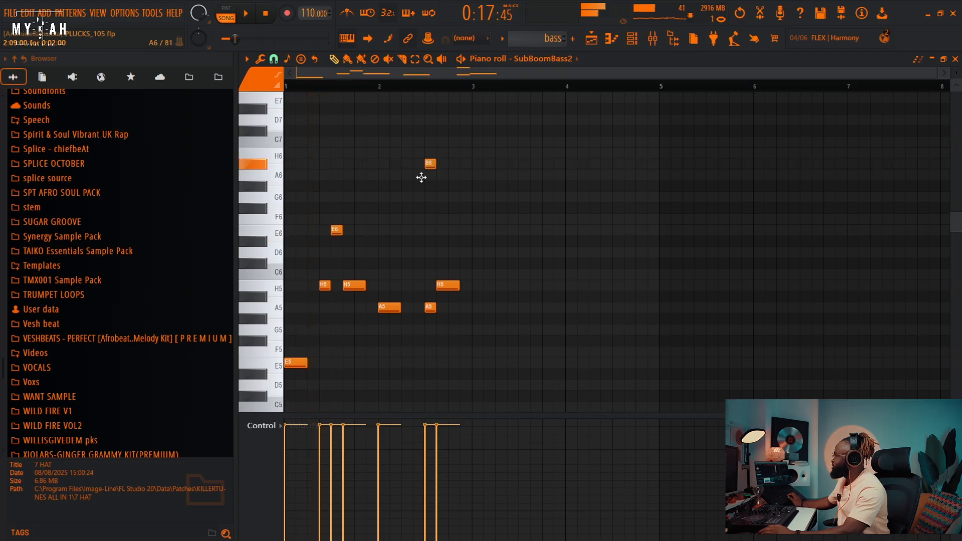
left_click_drag(421, 177, 421, 186)
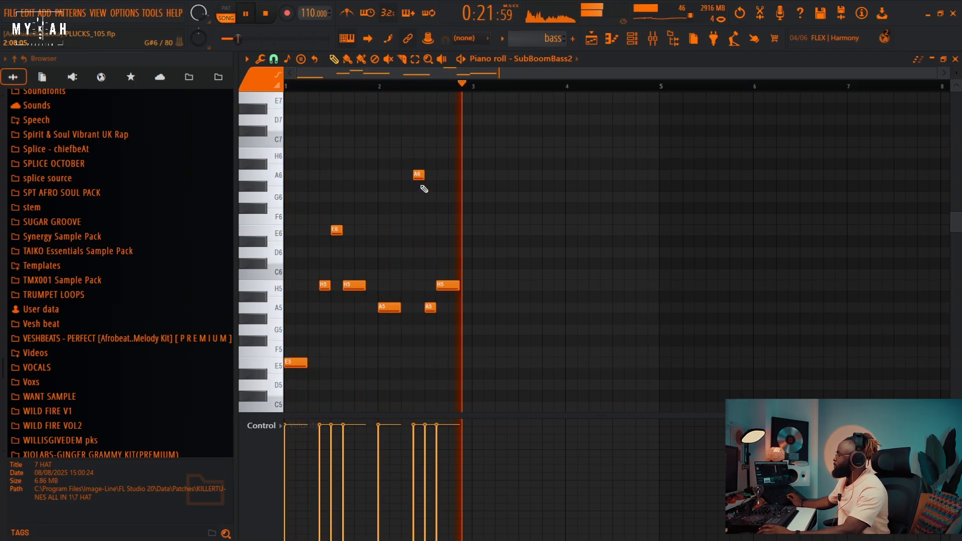
key("space")
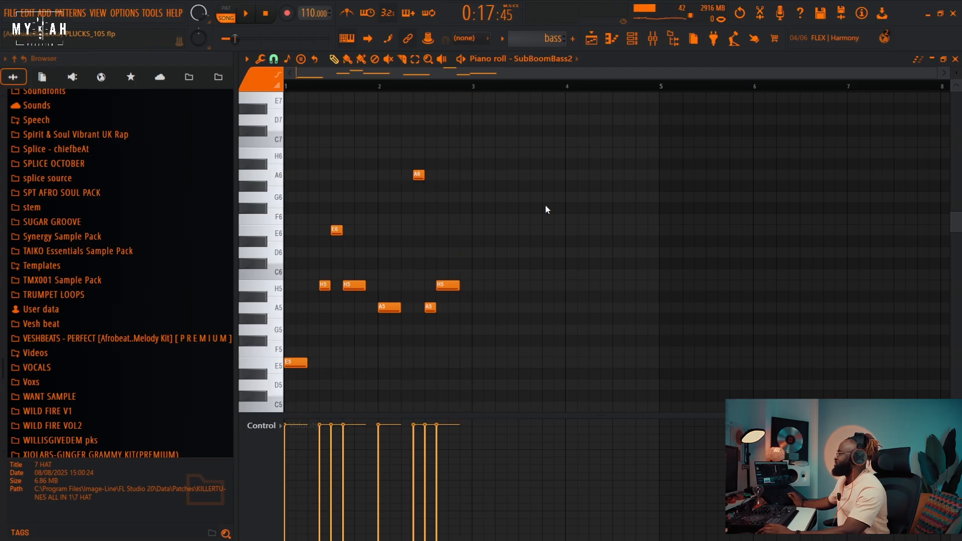
Step: Play the bass pattern in the verse from bar 9, unmuting the CONGA on Track 6 and the vocal loops on Tracks 11 and 12
left_click(593, 38)
key("space")
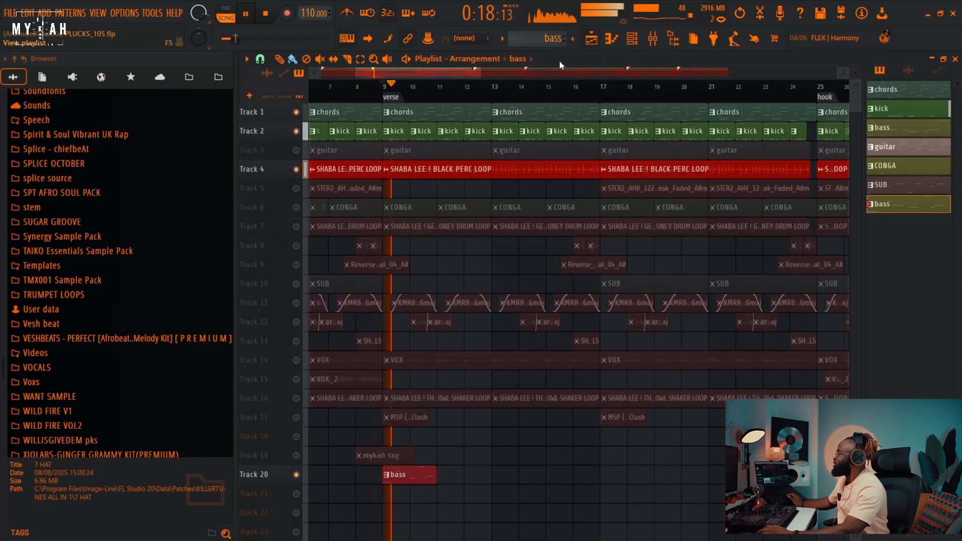
left_click(304, 208)
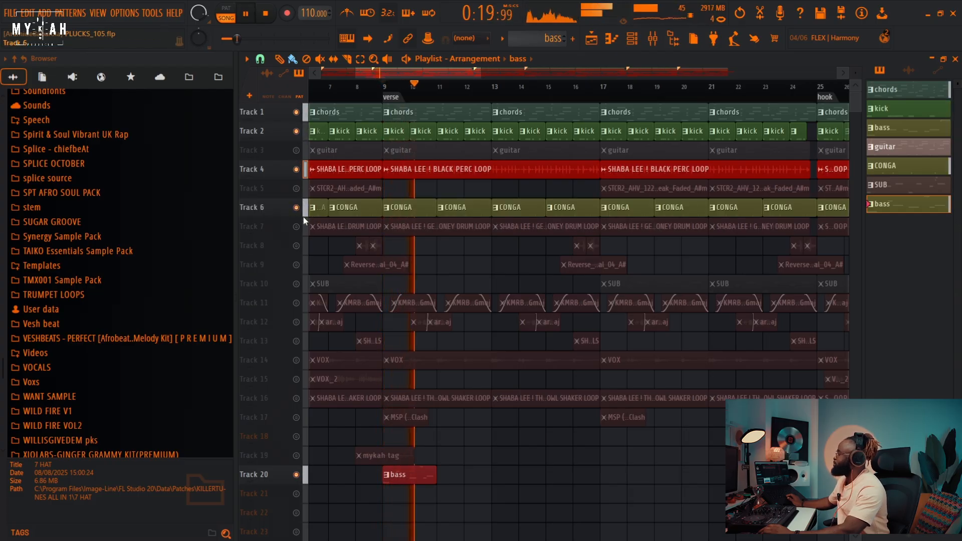
left_click(297, 304)
left_click(296, 322)
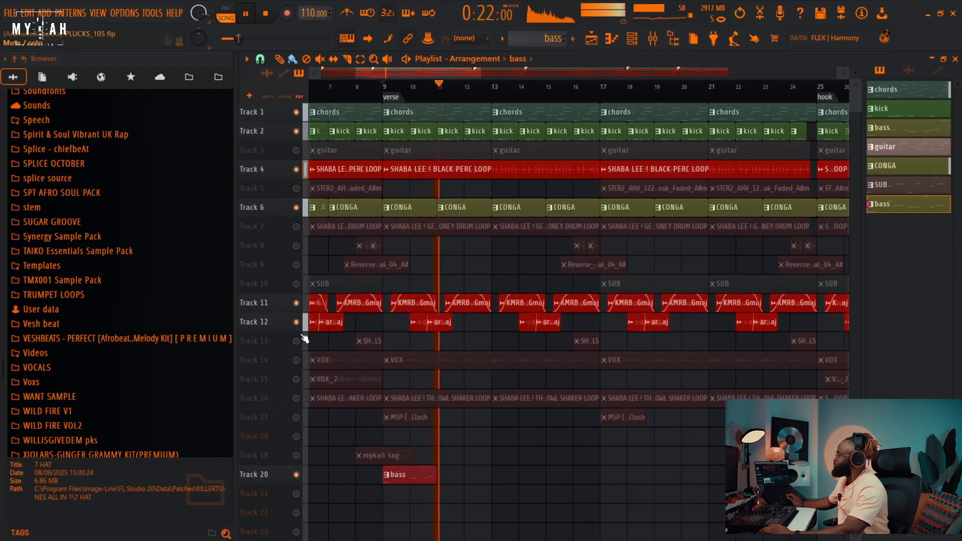